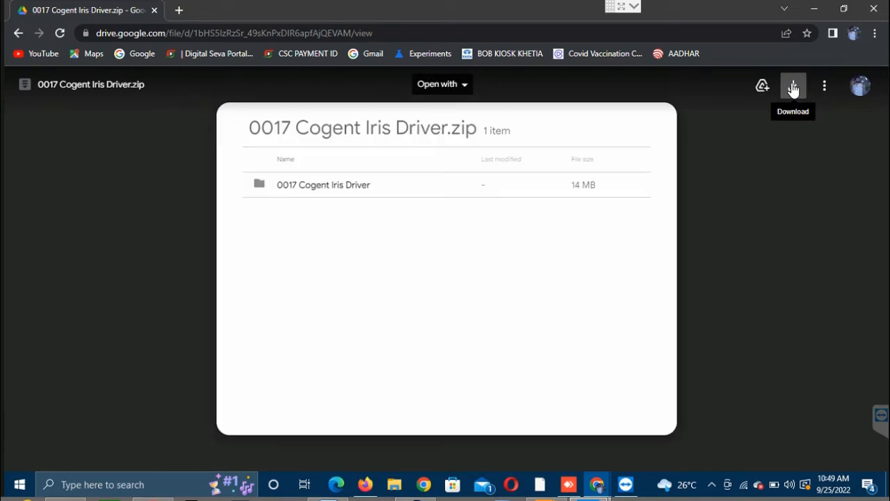
Step: Download 0017 Cogent Iris Driver.zip and show the downloaded archive in its folder
click(793, 88)
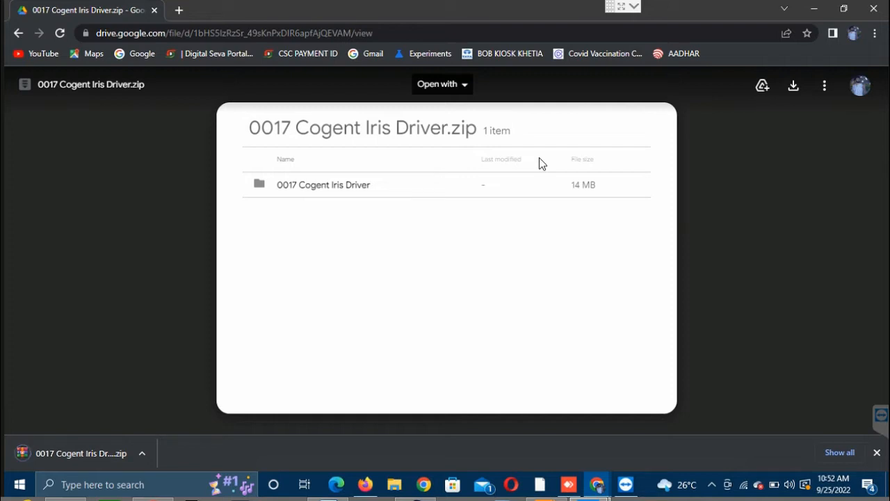
click(144, 452)
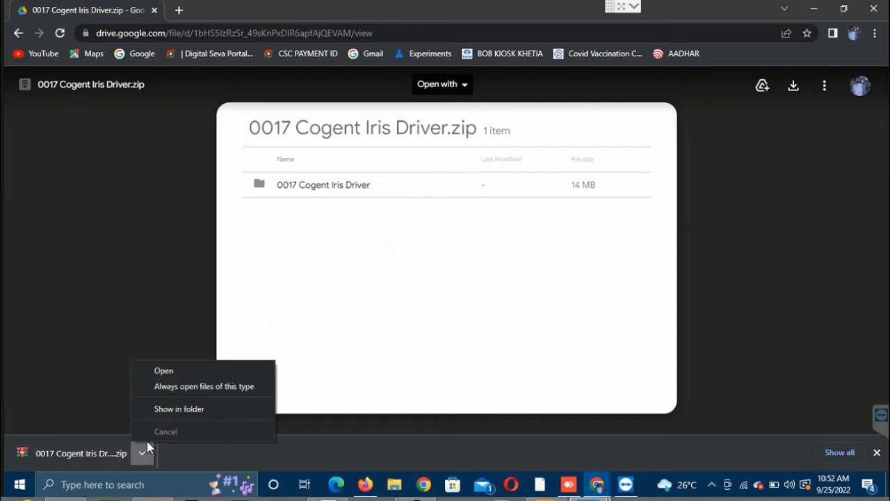
click(174, 408)
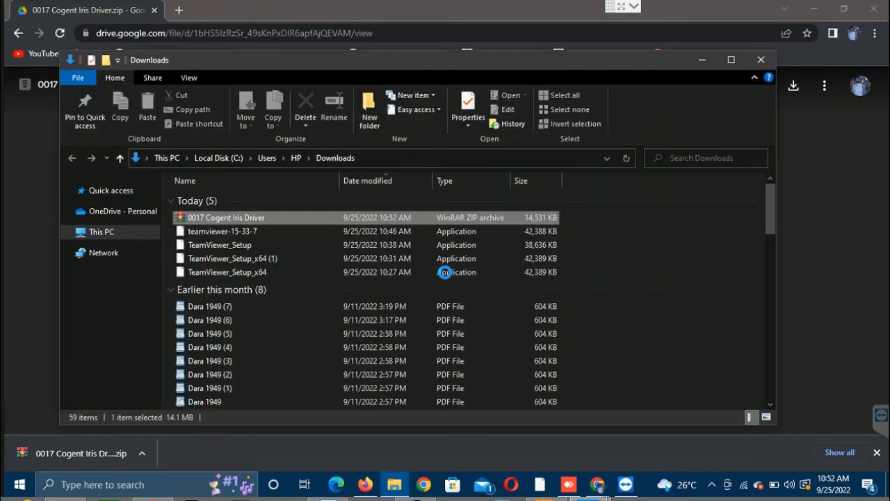
Step: Extract the 0017 Cogent Iris Driver archive to its default destination with Show password turned off, entering the archive password
right_click(197, 218)
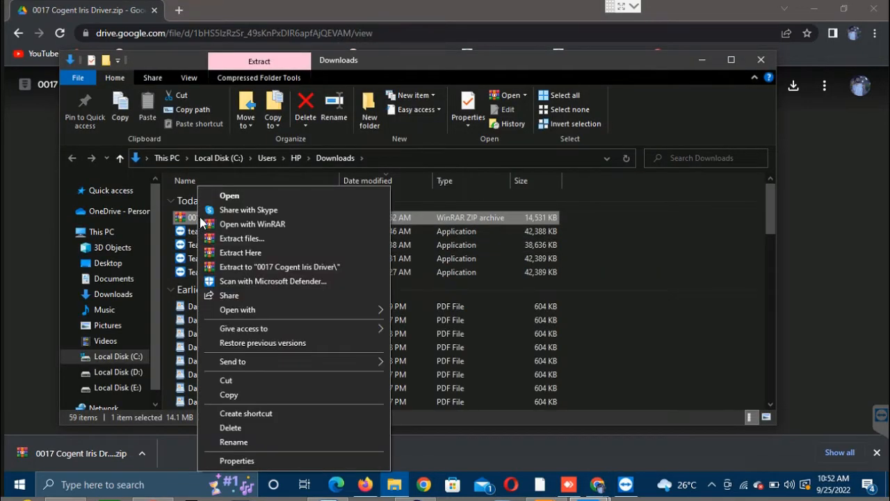
click(232, 238)
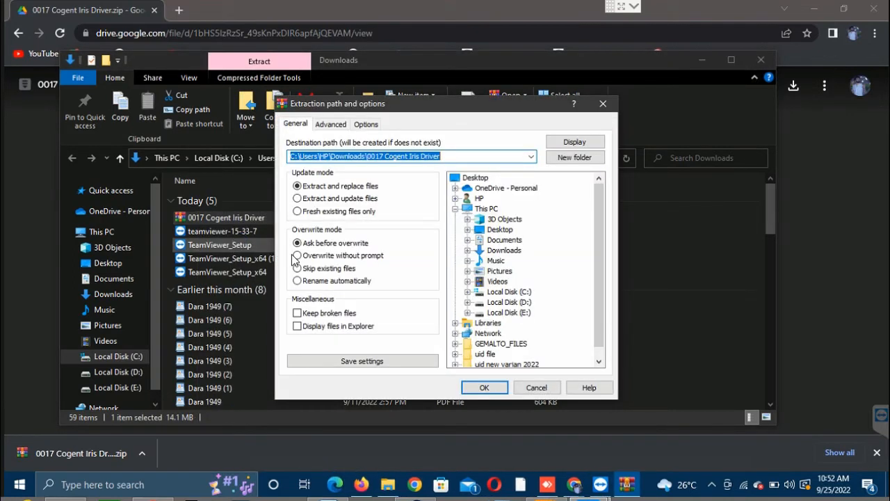
click(486, 387)
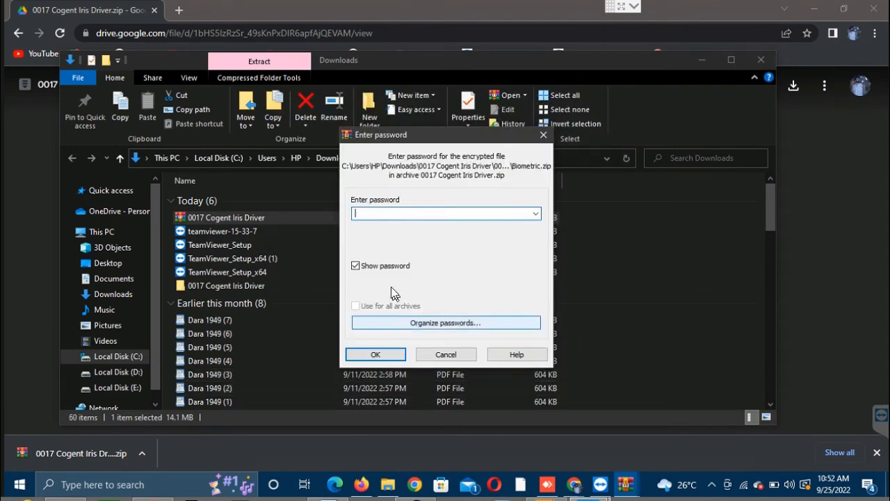
click(360, 268)
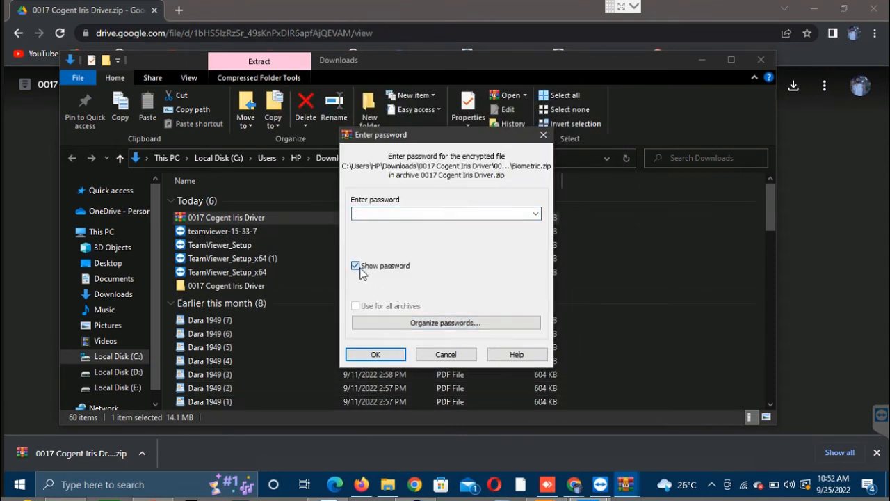
text(•••)
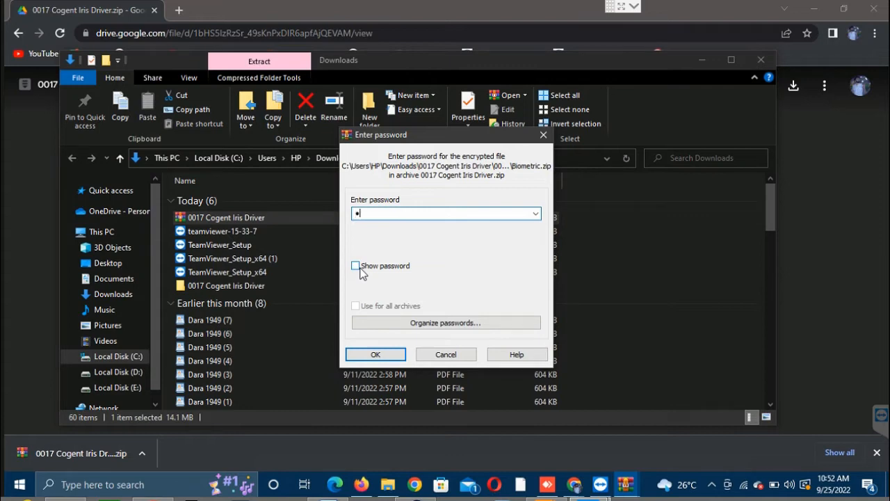
text(•••)
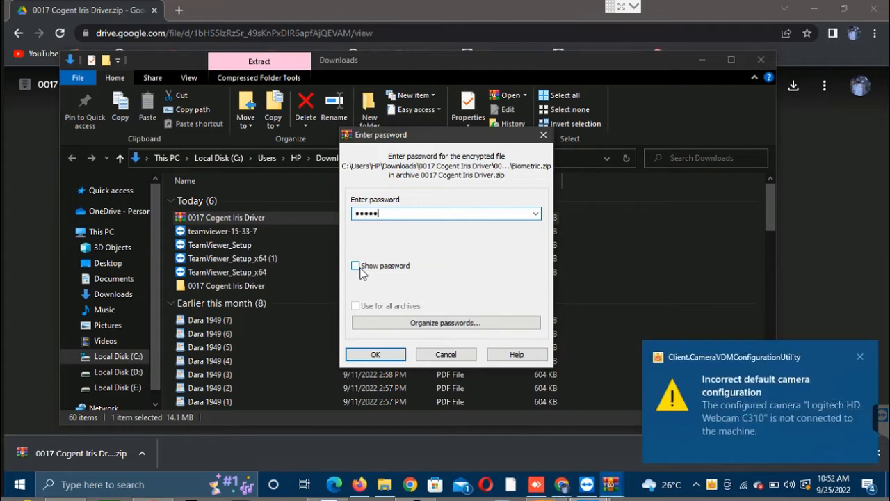
click(394, 356)
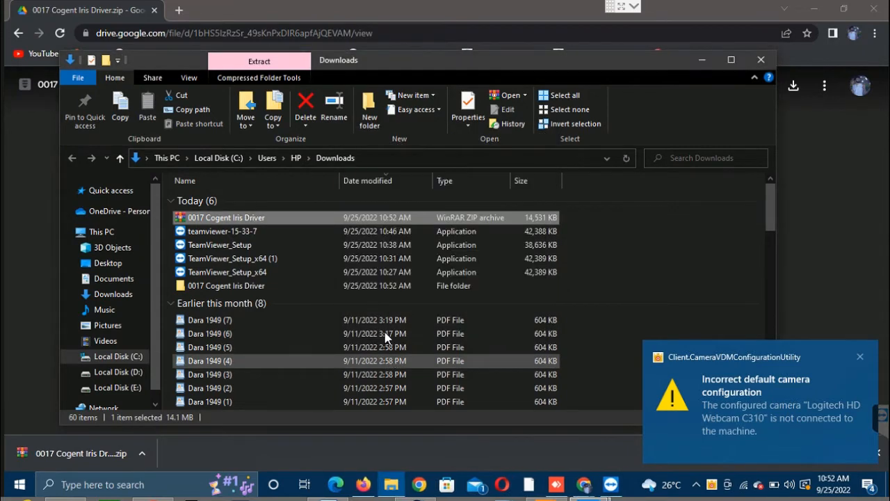
Step: Open the extracted 0017 Cogent Iris Driver folder down to the driver files and close the browser
double_click(241, 287)
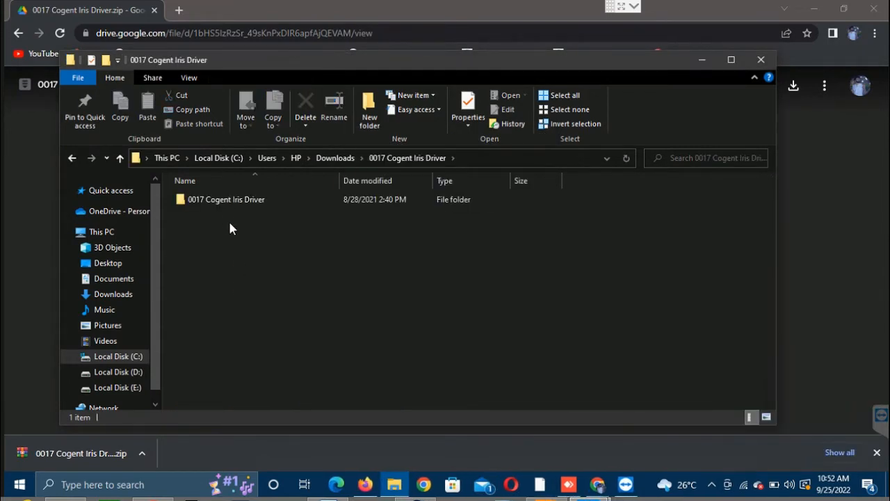
double_click(208, 202)
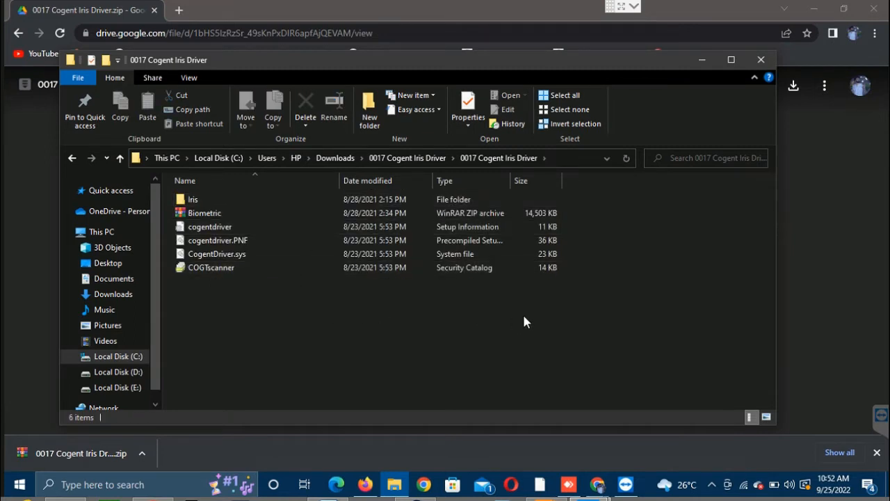
click(879, 14)
Step: Move the folder window off the desktop icons and open Control Panel's uninstall list, using the Category view
drag(357, 58, 478, 46)
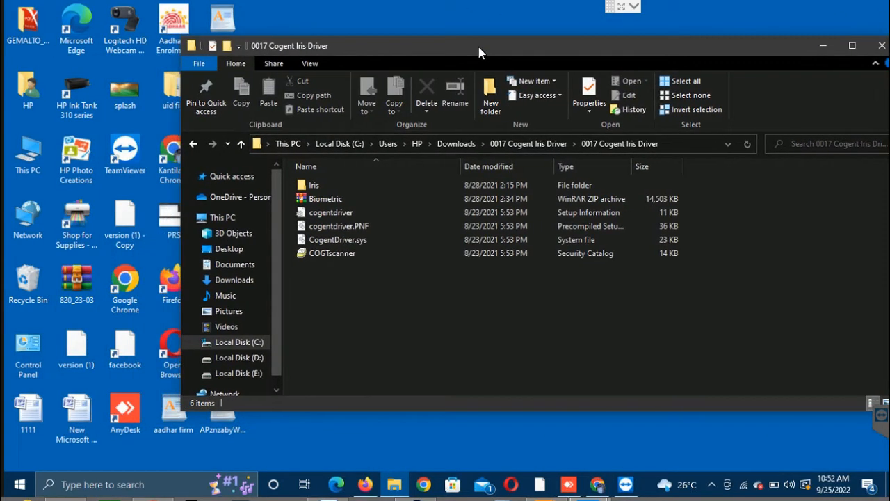
double_click(36, 350)
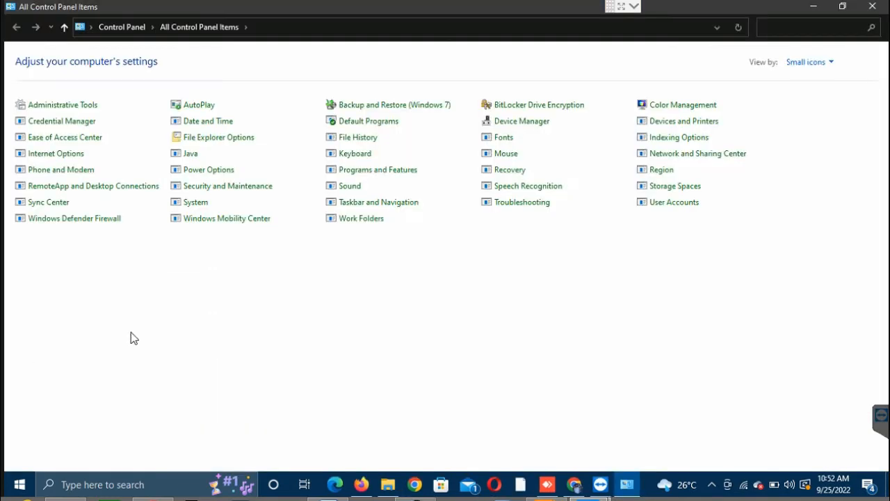
click(804, 64)
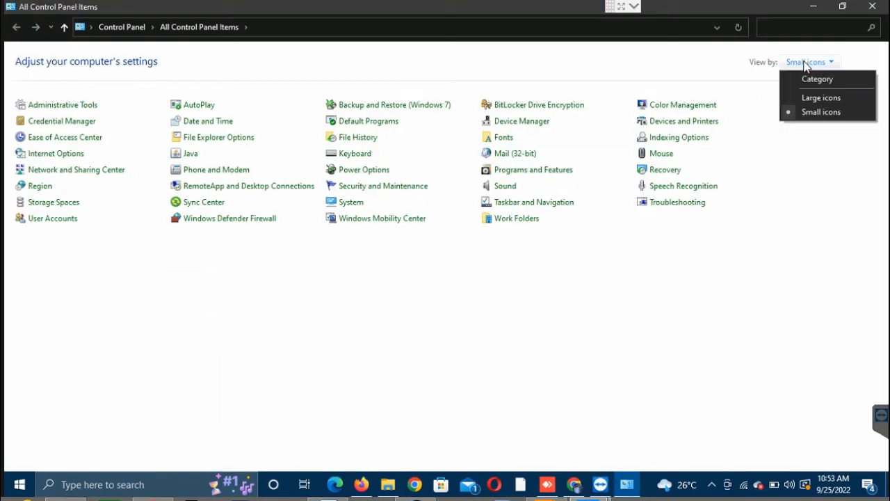
click(805, 78)
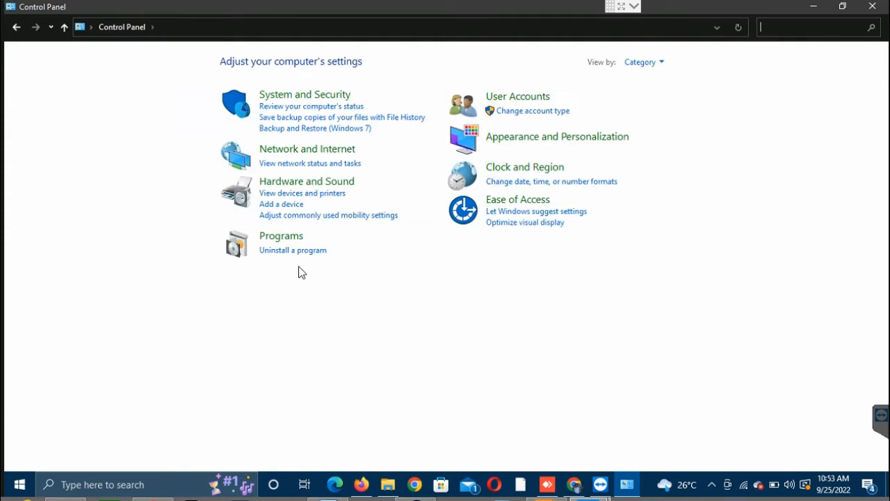
click(287, 250)
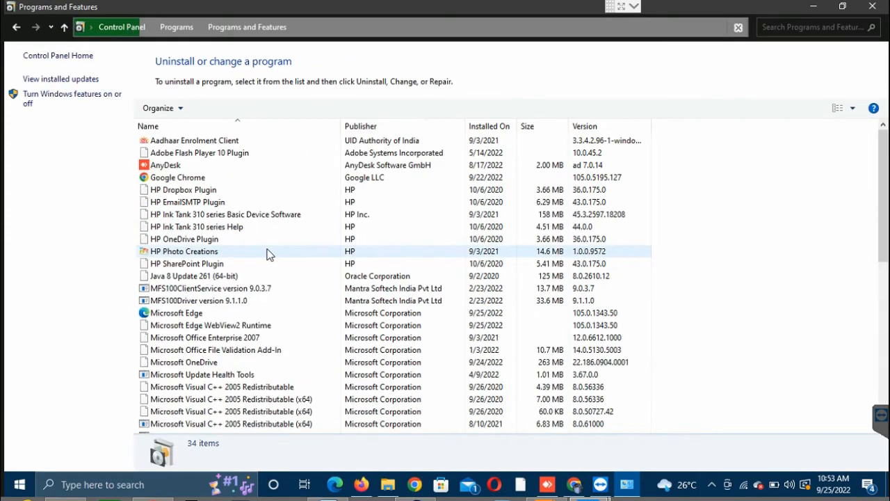
Step: Try to uninstall Cogent Biometrics Vendor Device Manager, choosing not to show the confirmation dialog in the future
click(230, 178)
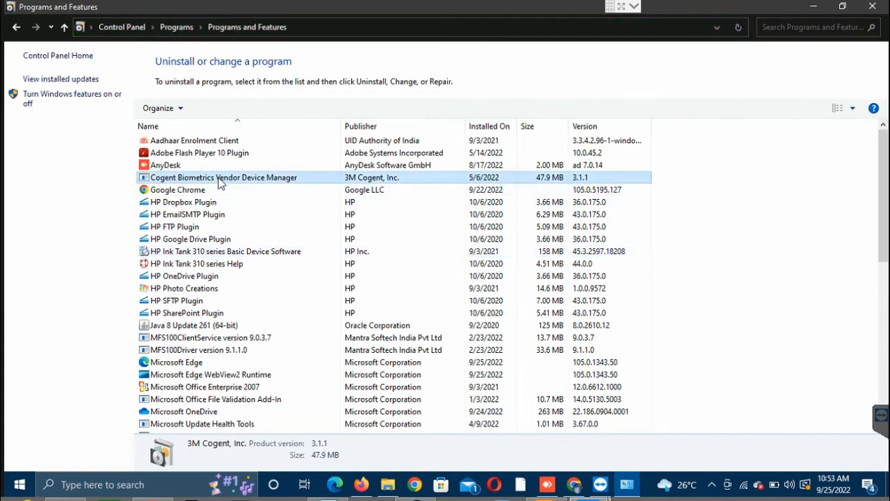
click(211, 110)
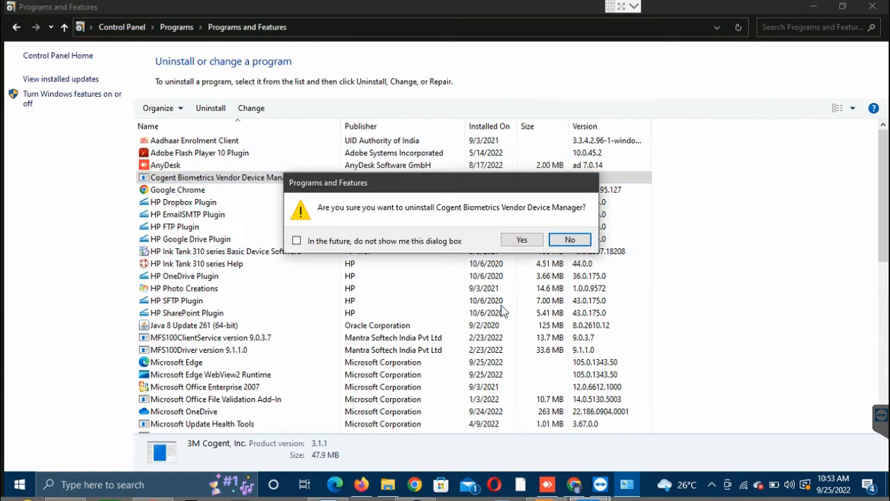
click(364, 242)
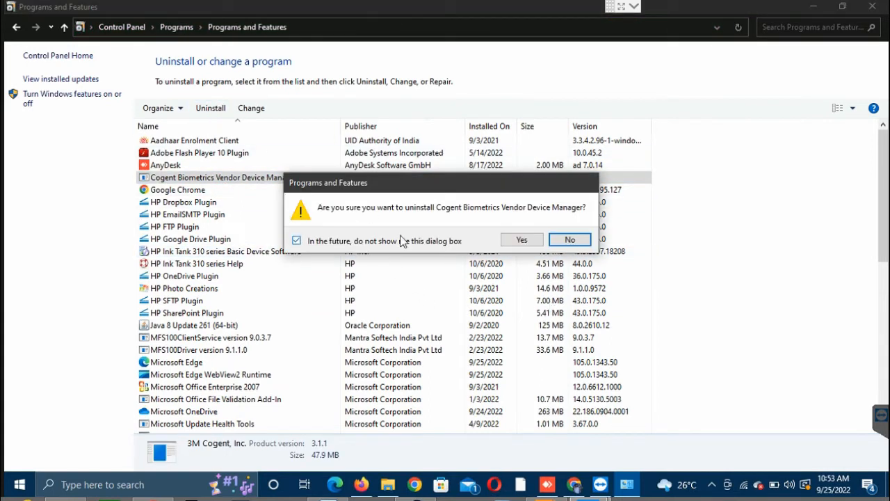
click(521, 240)
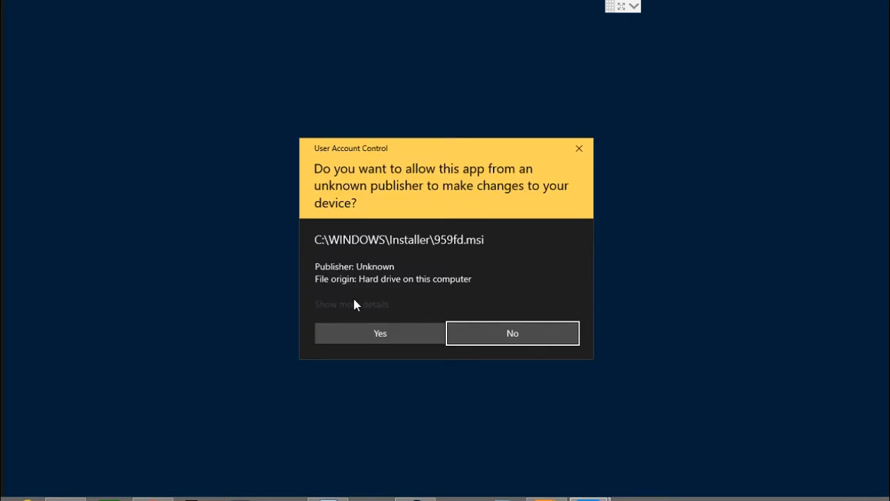
Step: Open the notification settings from the permission prompt's details, set User Account Control to Never notify and approve the change
click(346, 305)
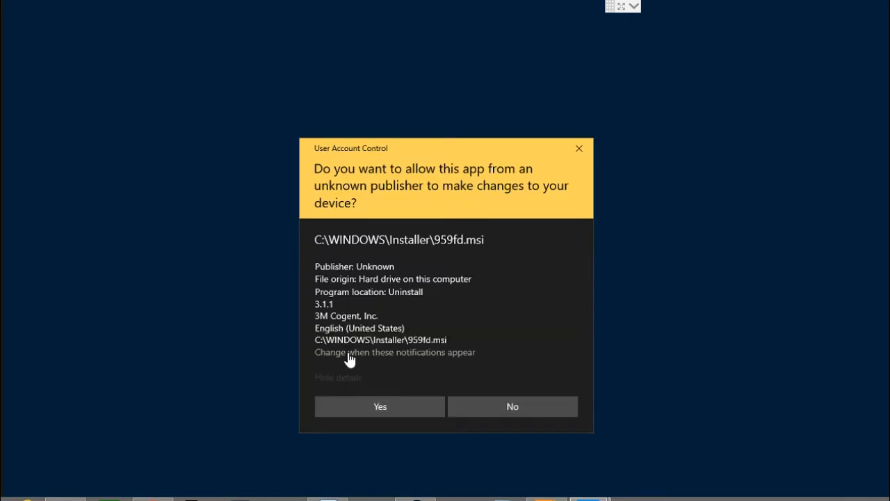
click(347, 352)
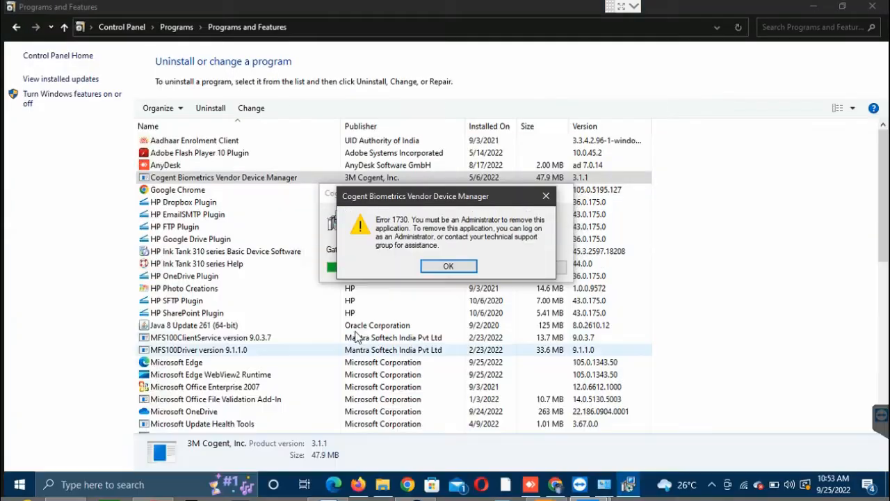
click(448, 266)
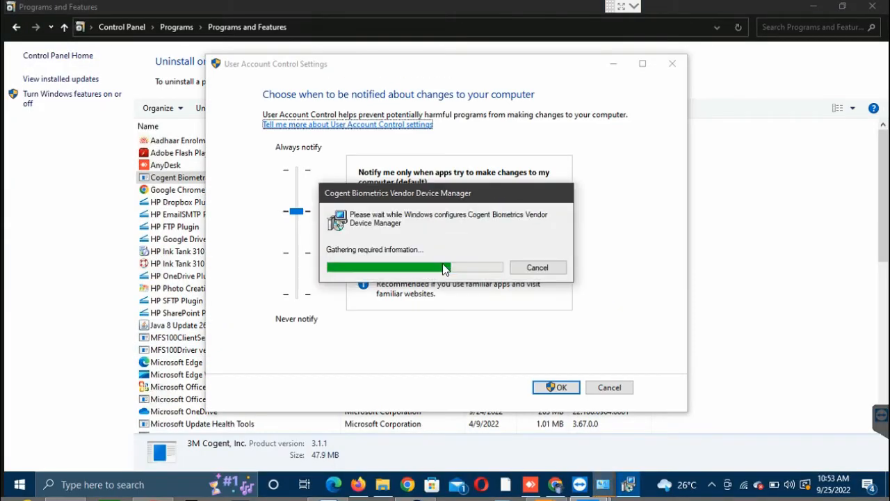
drag(298, 213, 312, 326)
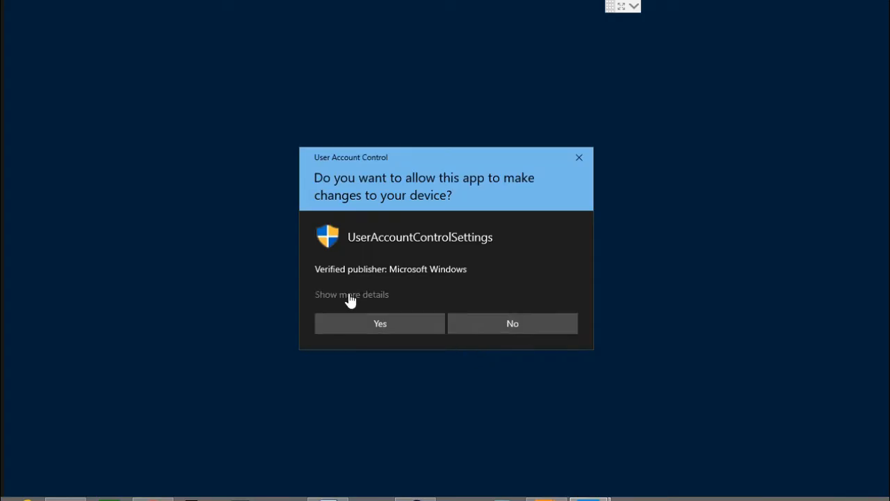
click(350, 296)
click(352, 319)
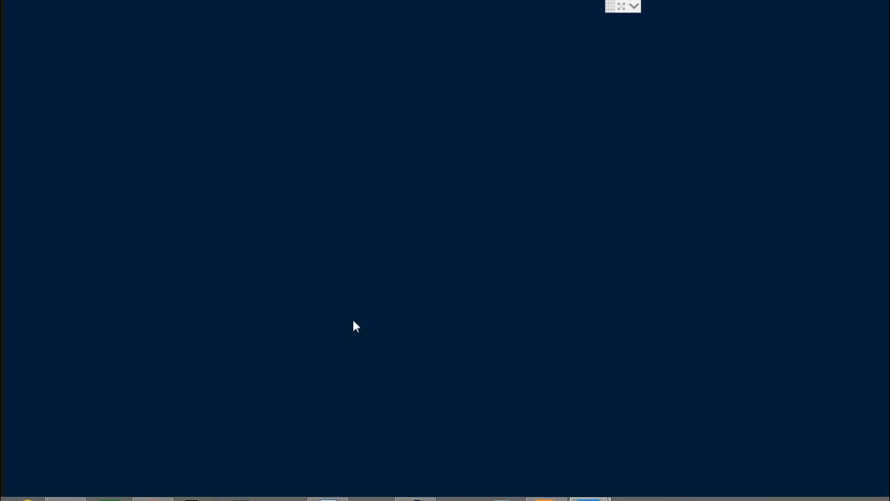
drag(298, 215, 310, 312)
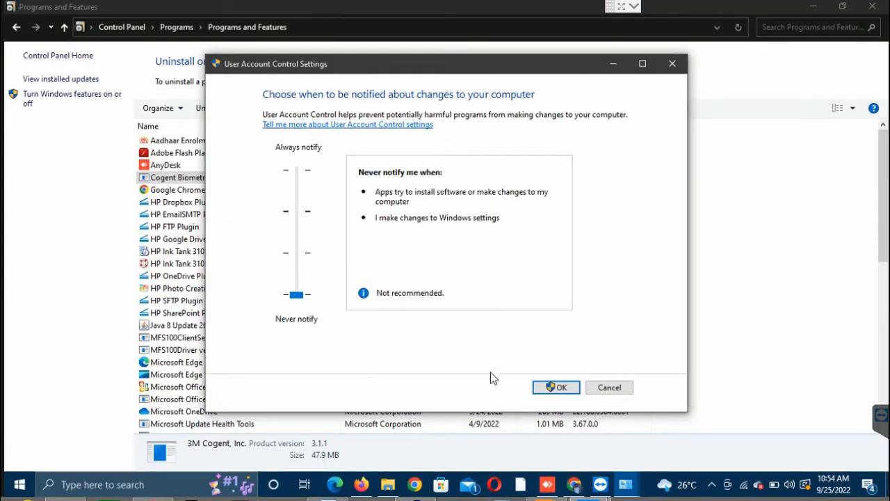
click(558, 387)
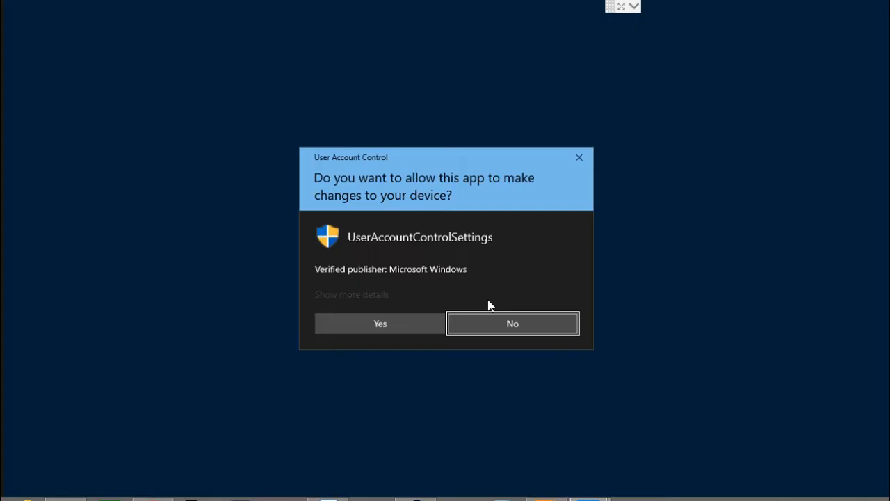
click(377, 321)
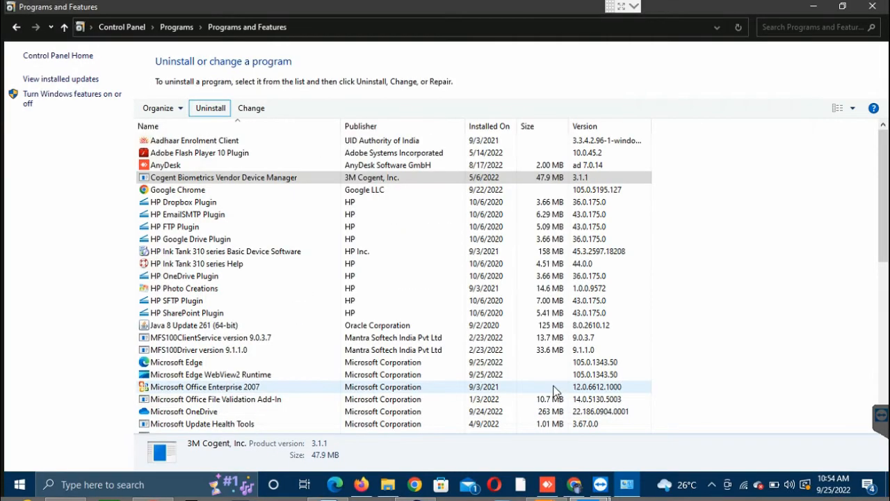
Step: Uninstall Cogent Biometrics Vendor Device Manager and the 3M (CogentDriver) Windows Driver Package, and close the list of installed programs
click(208, 110)
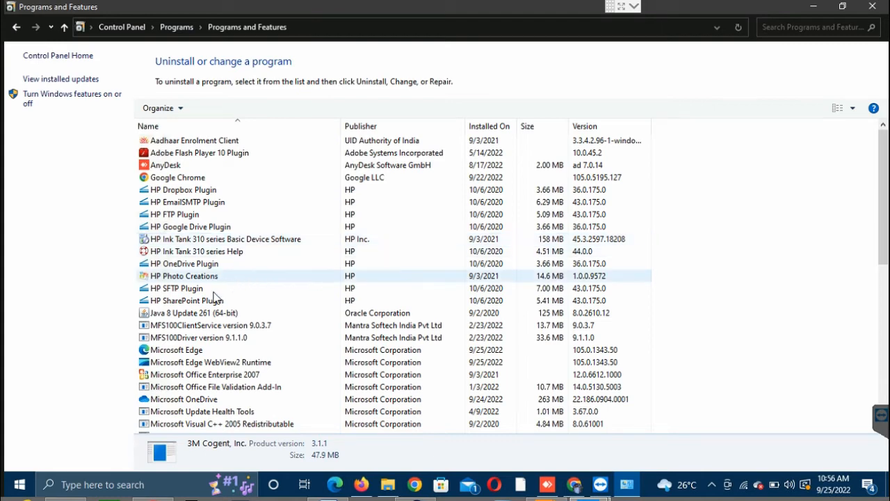
click(170, 326)
scroll(198, 330, down, 2)
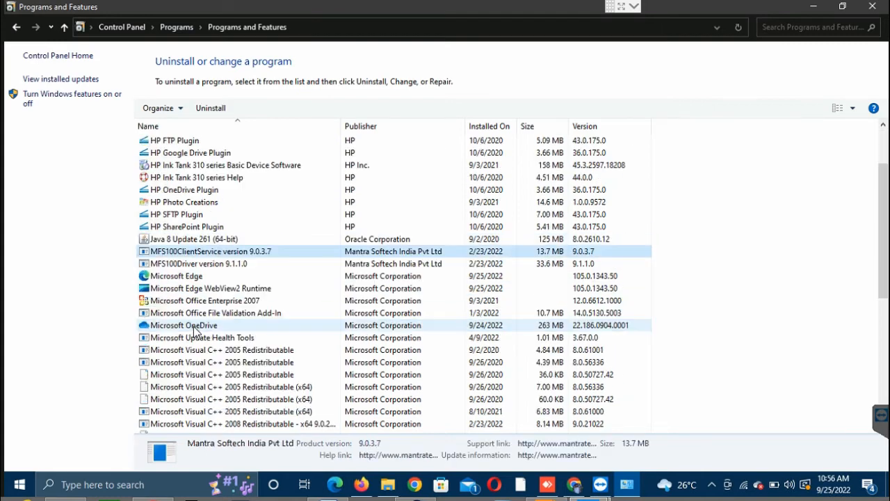
scroll(212, 325, down, 5)
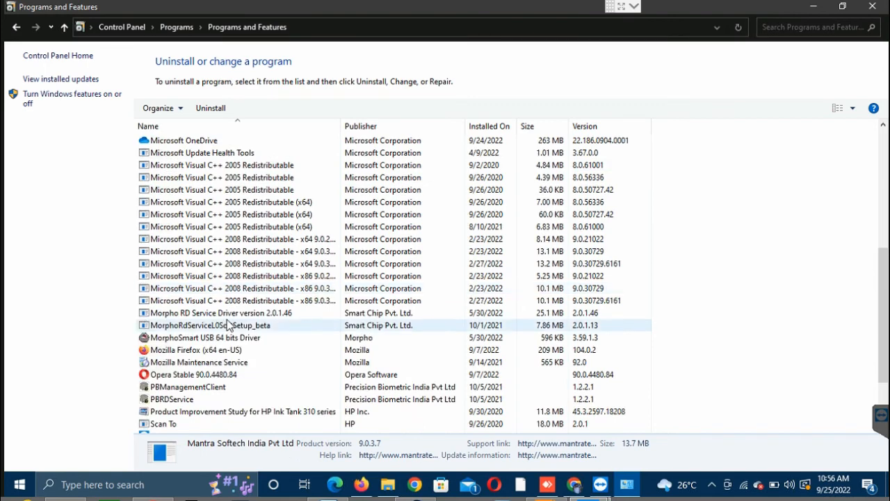
scroll(257, 336, down, 2)
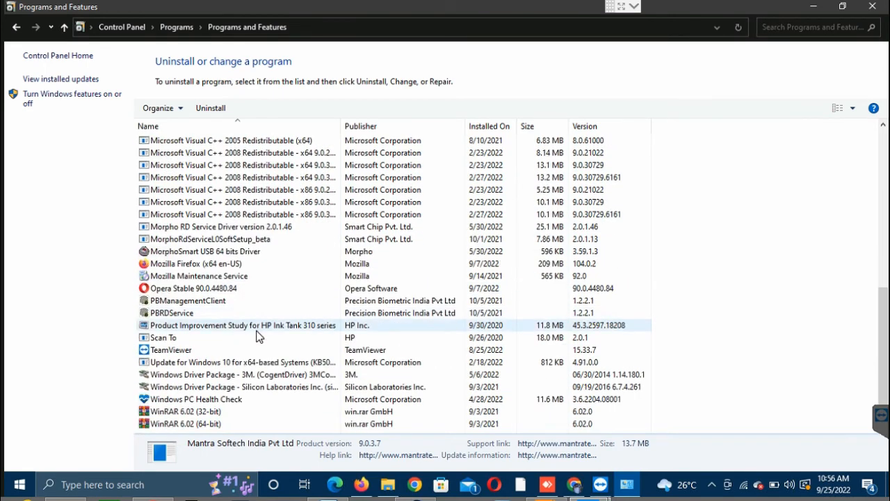
click(267, 377)
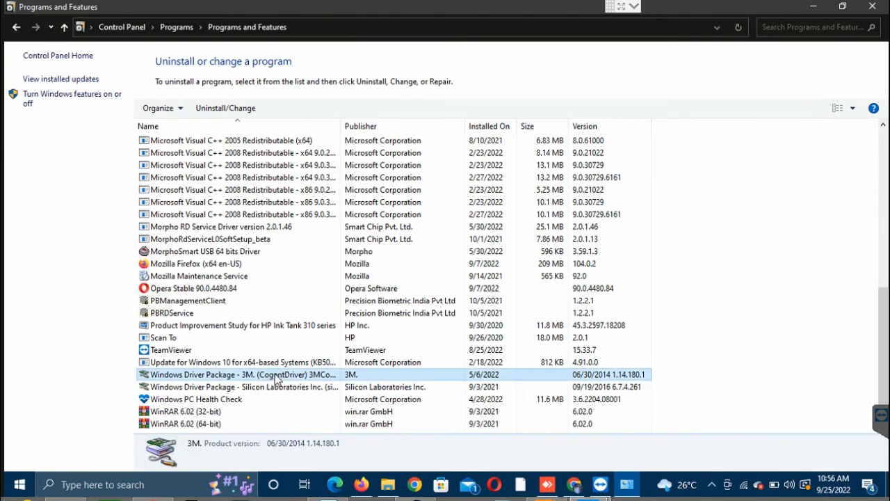
click(208, 107)
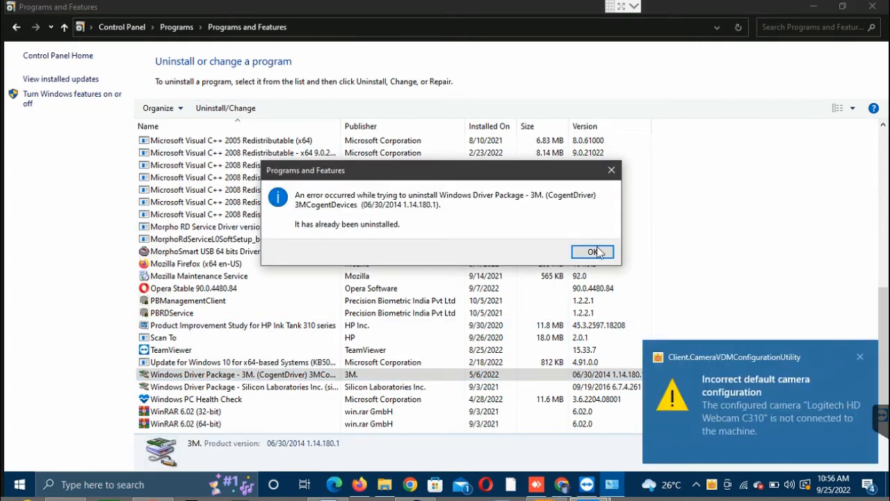
click(591, 251)
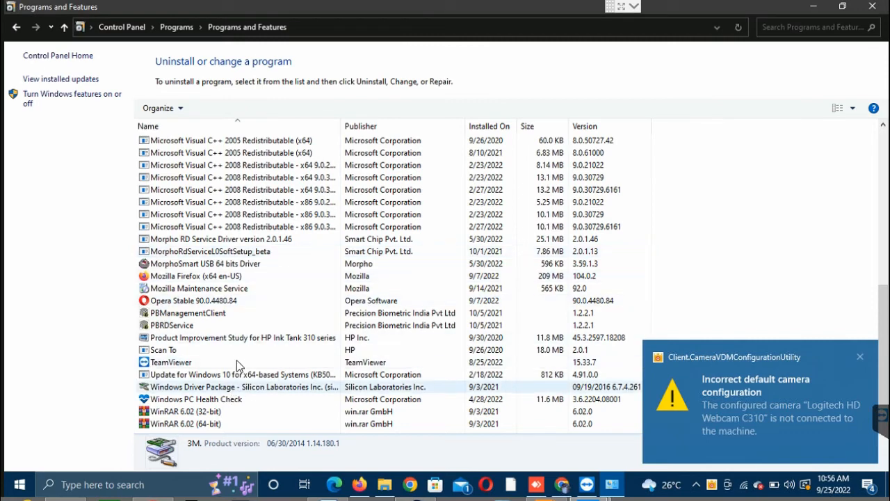
scroll(254, 342, up, 8)
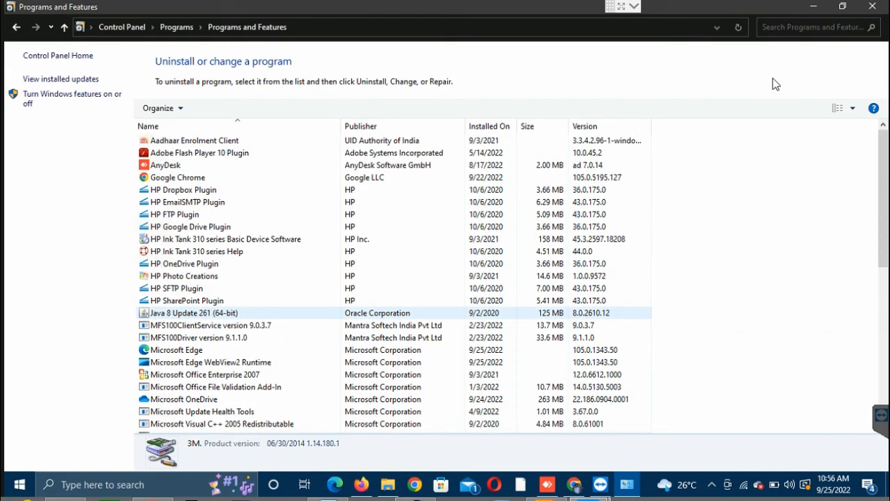
click(872, 6)
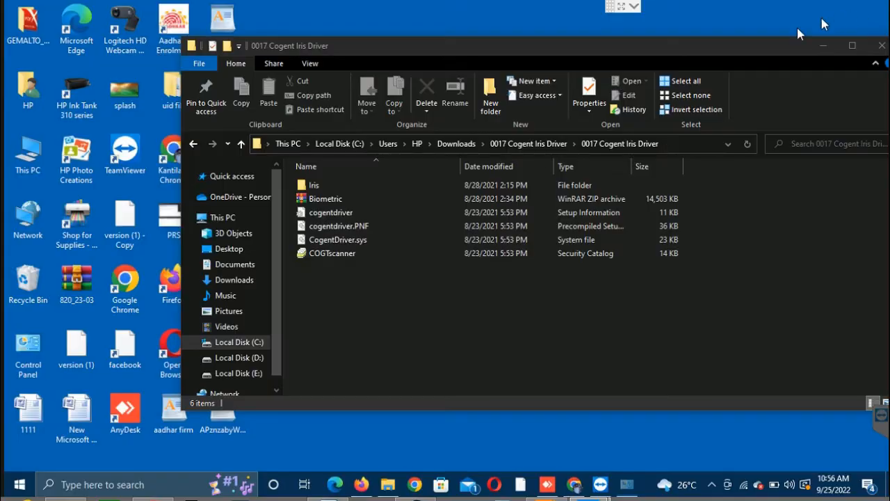
Step: Look through the Program Files folder on Local Disk (C:) for a leftover biometric folder starting with P
click(39, 157)
double_click(38, 157)
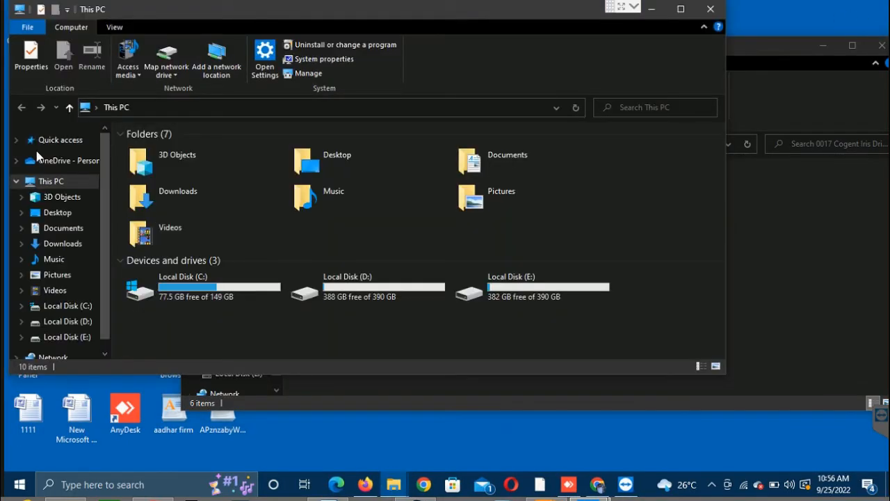
double_click(188, 283)
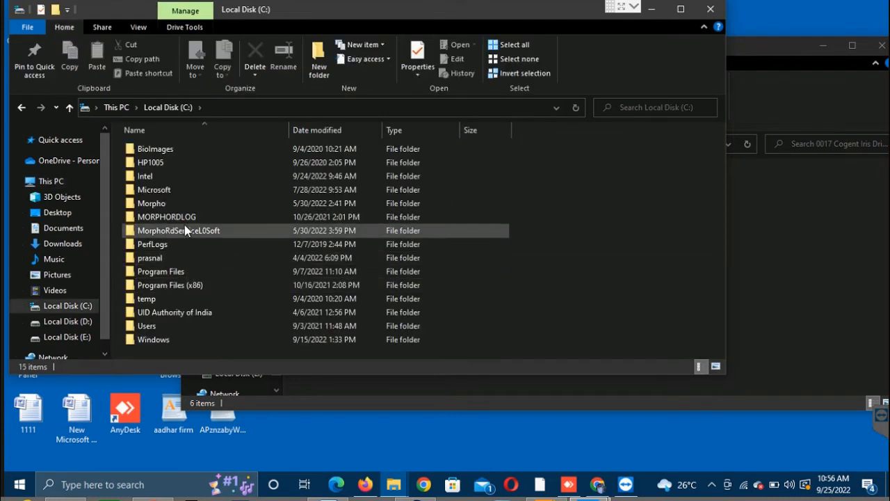
click(169, 272)
double_click(169, 272)
click(170, 271)
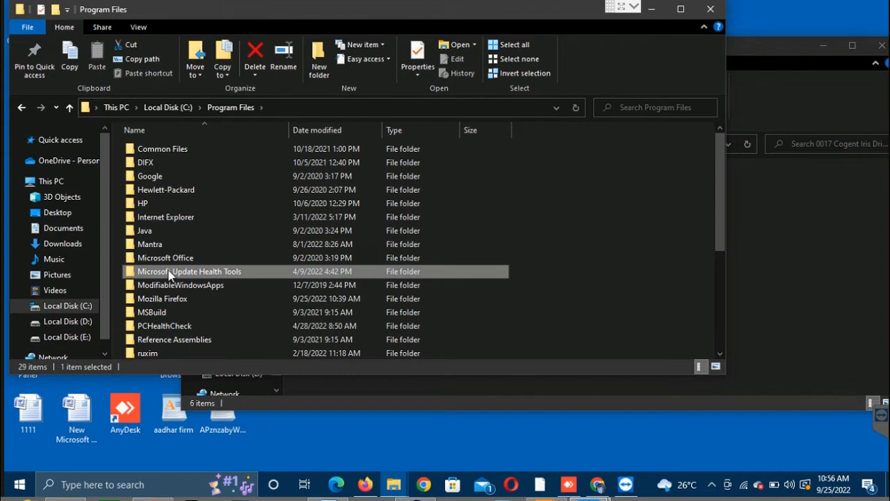
key(p)
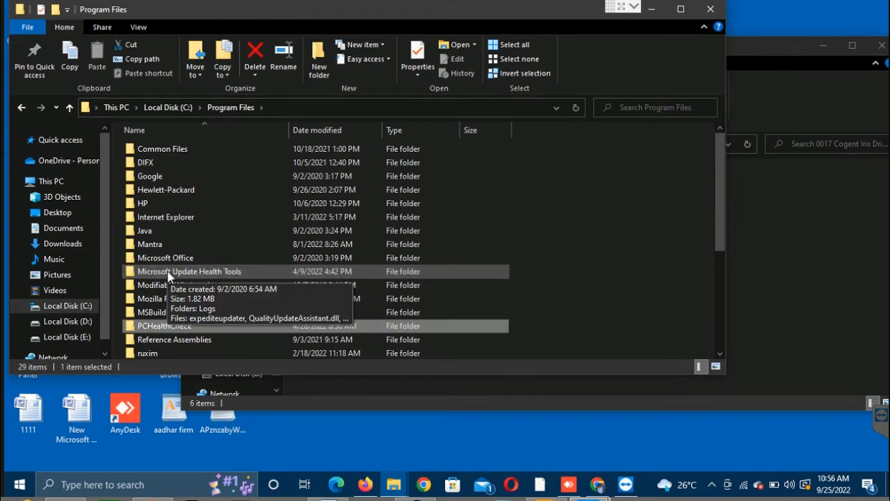
Step: Try to delete the Precision Biometric folder from Program Files (x86) on Local Disk (C:), retrying once before cancelling
click(67, 306)
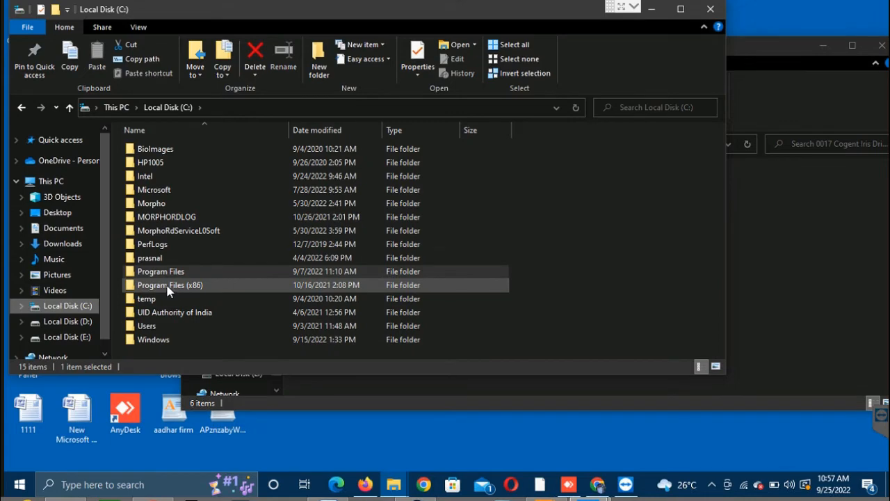
double_click(167, 287)
key(p)
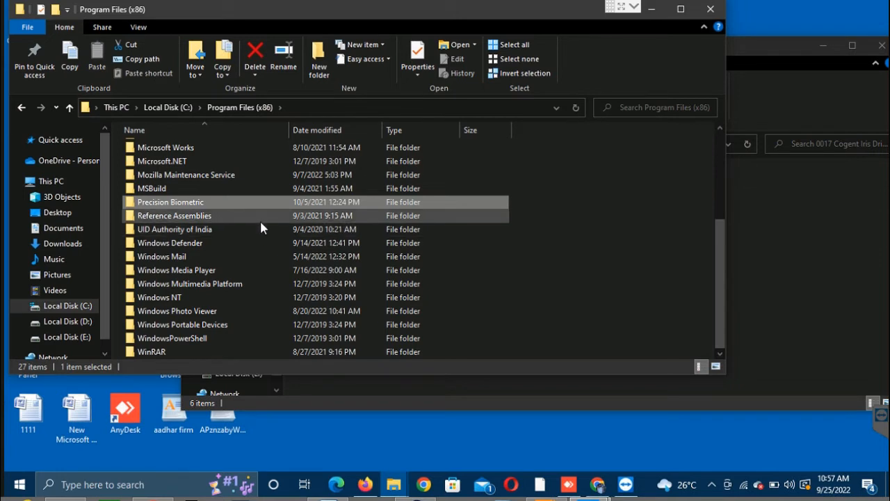
key(Delete)
key(Return)
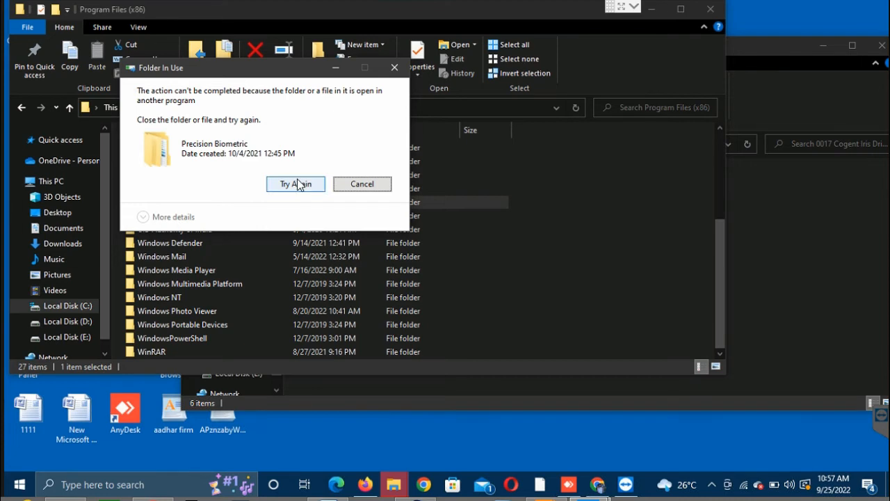
click(299, 186)
click(340, 190)
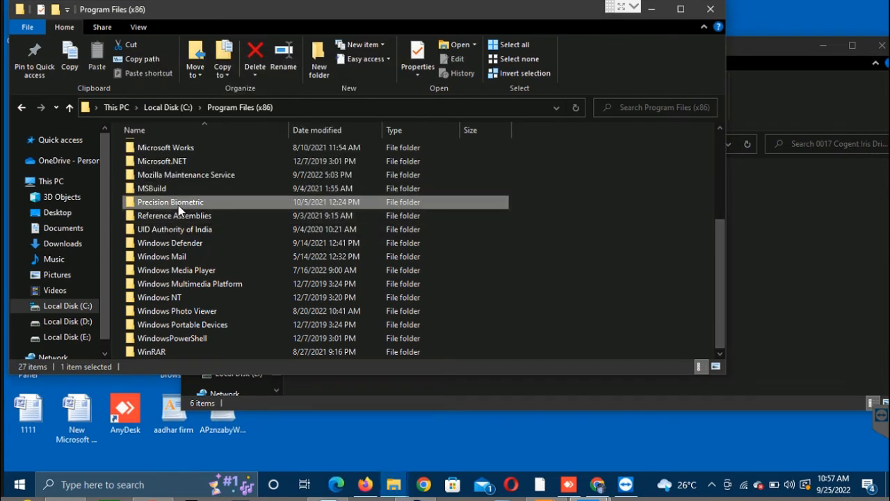
Step: Try to delete the PBManagementClient and PBRDService folders inside Precision Biometric, cancel the deletion and close the folder window
double_click(179, 205)
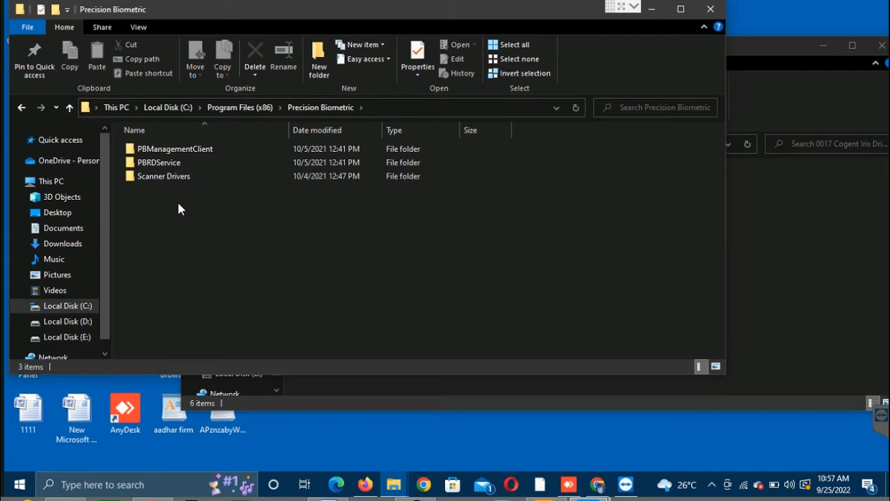
click(148, 164)
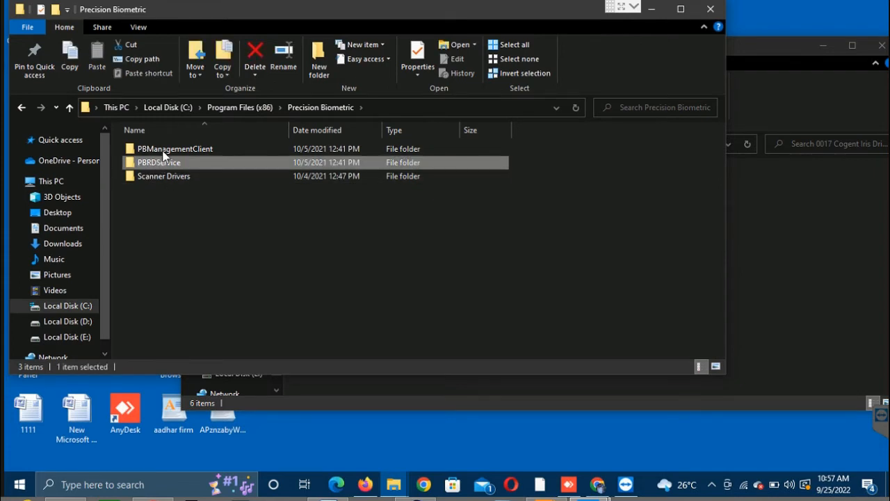
ctrl+click(165, 150)
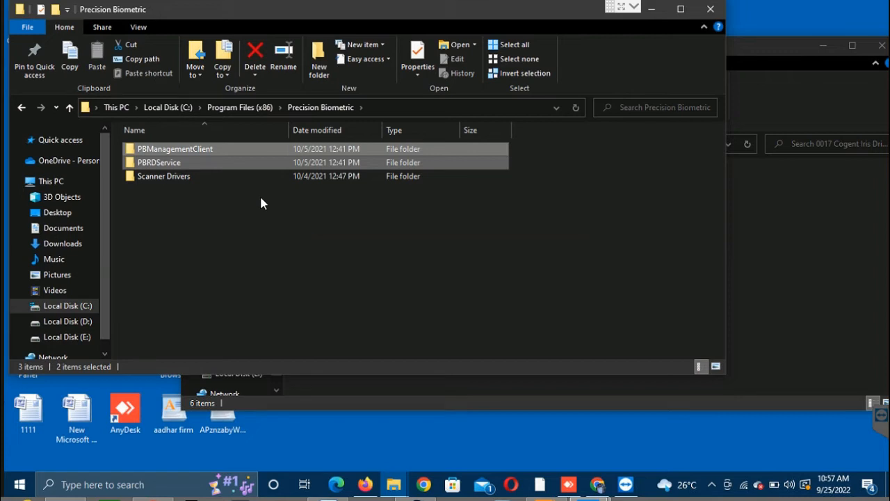
key(Delete)
click(413, 179)
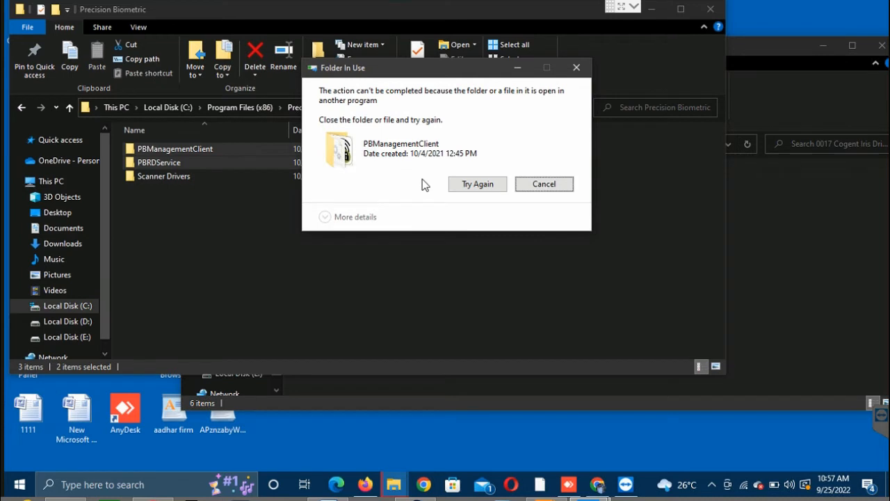
click(538, 185)
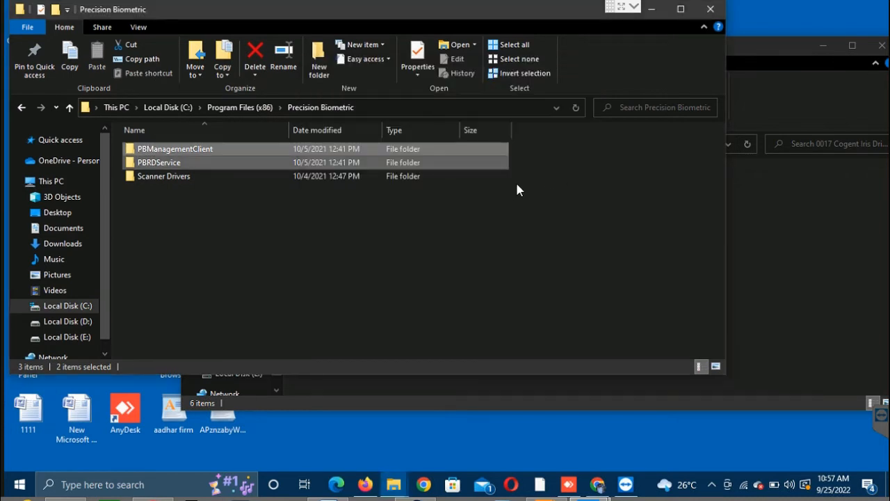
click(710, 9)
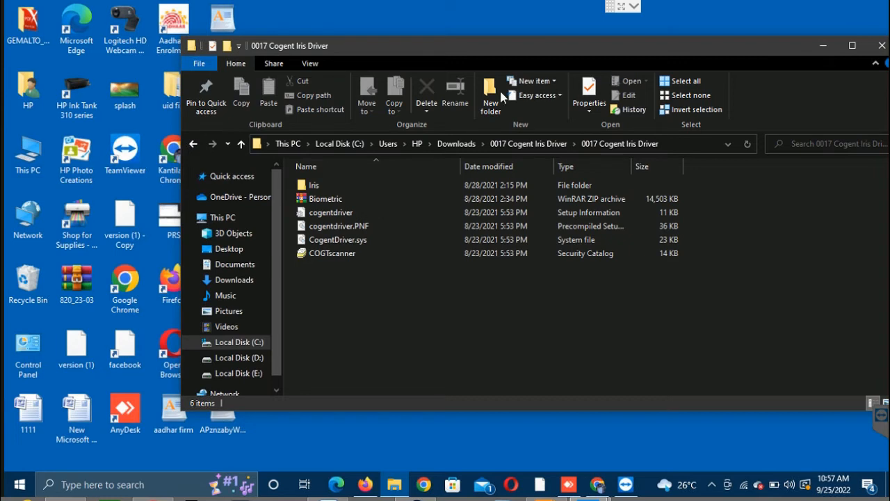
Step: Extract the Biometric ZIP archive into a Biometric folder inside 0017 Cogent Iris Driver
click(334, 201)
right_click(334, 201)
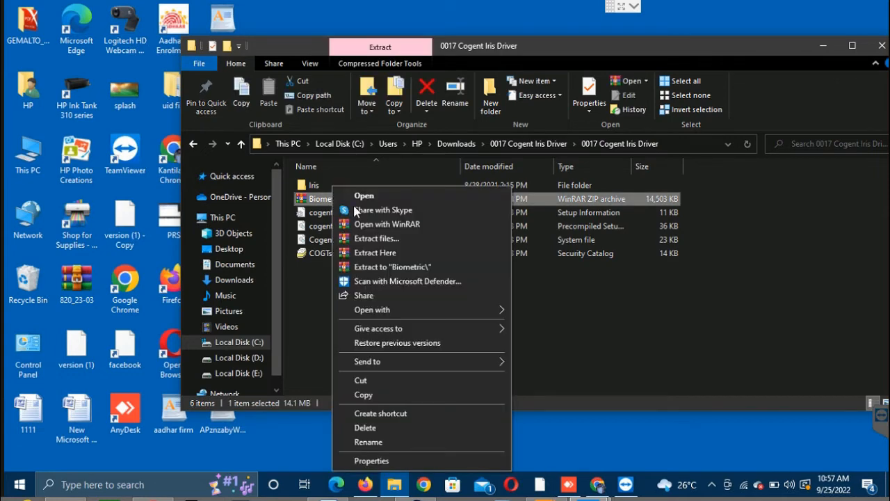
click(392, 242)
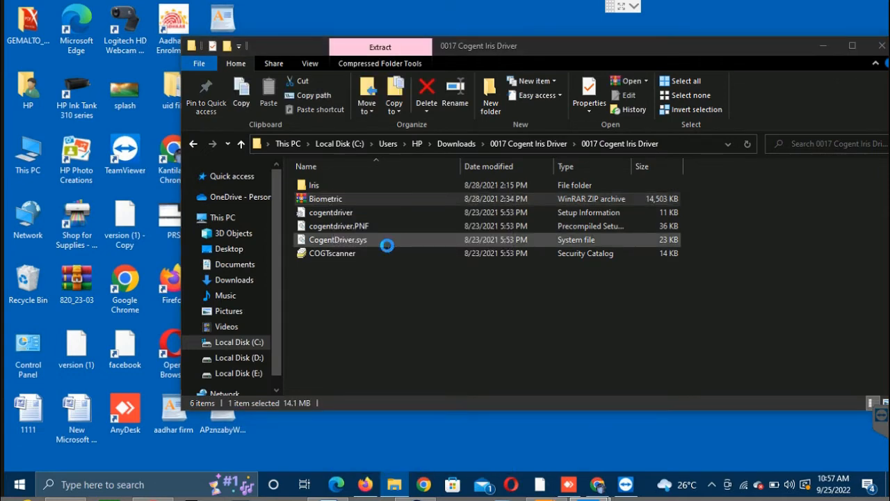
click(485, 387)
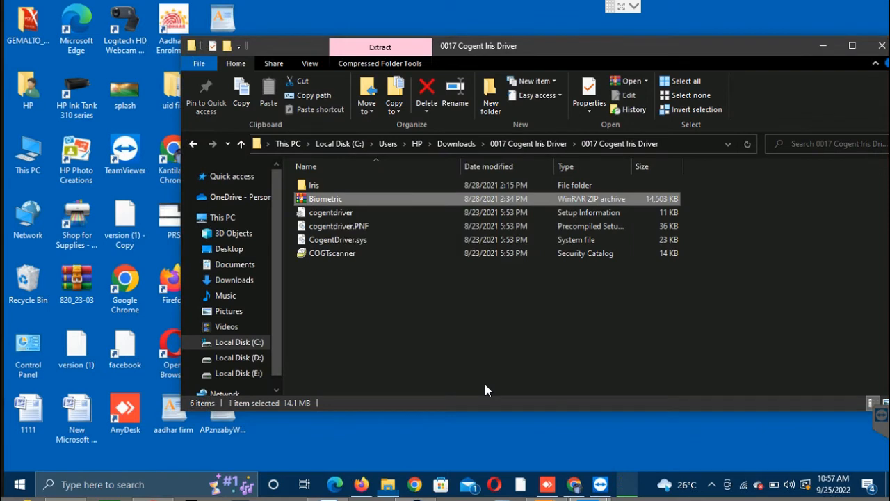
Step: Open the extracted Biometric folder down through Cogent to the Finger_print folder
double_click(316, 187)
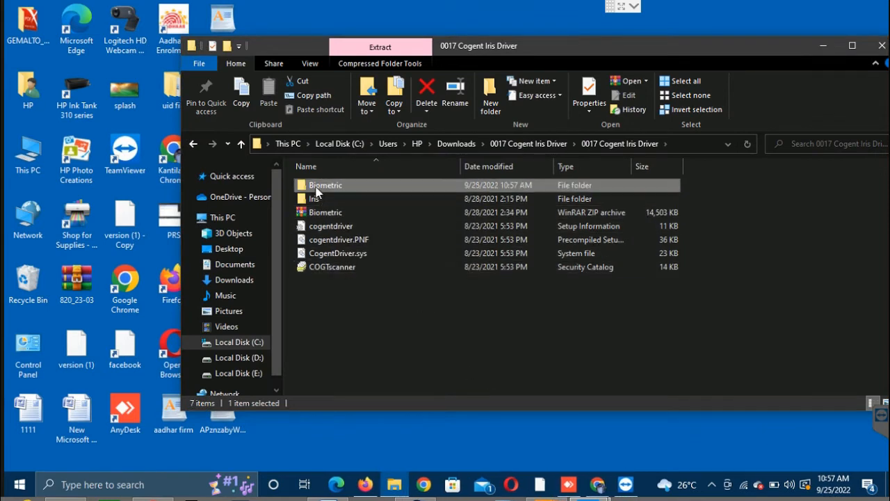
click(329, 186)
double_click(330, 187)
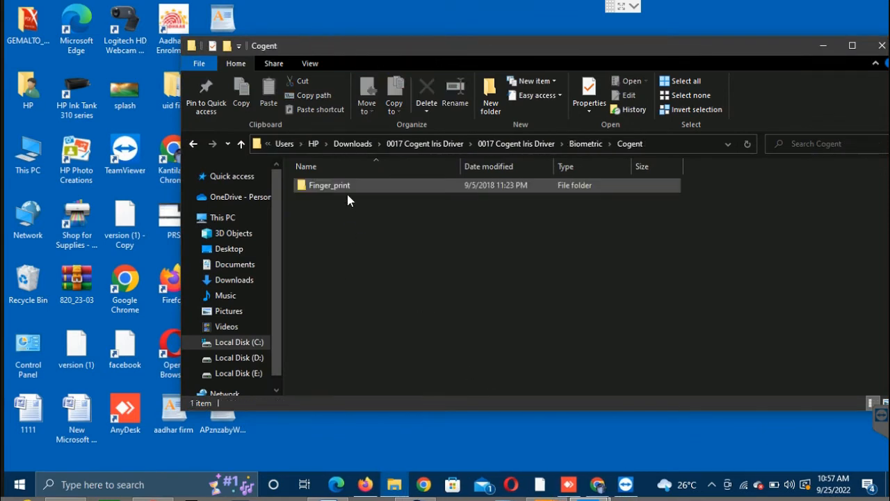
double_click(336, 189)
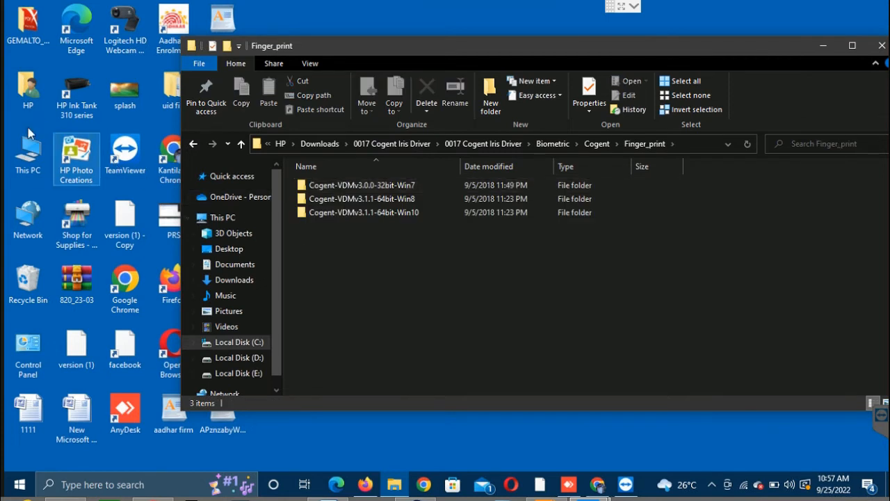
Step: Check the computer's system type and Windows edition in the This PC properties, and close Settings
click(29, 153)
right_click(29, 153)
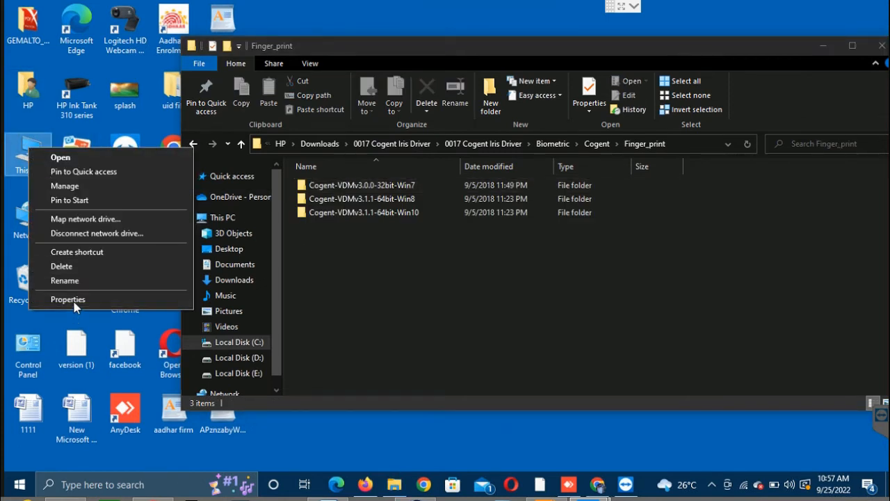
click(75, 298)
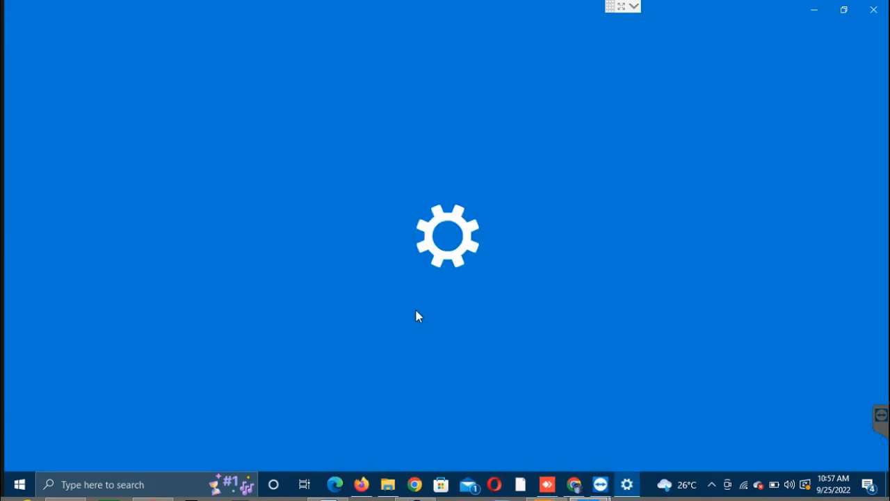
scroll(416, 317, down, 3)
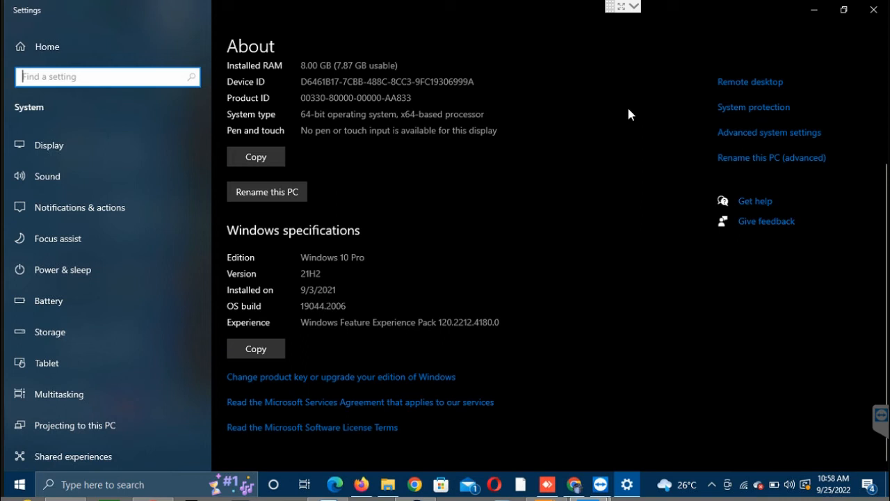
click(877, 14)
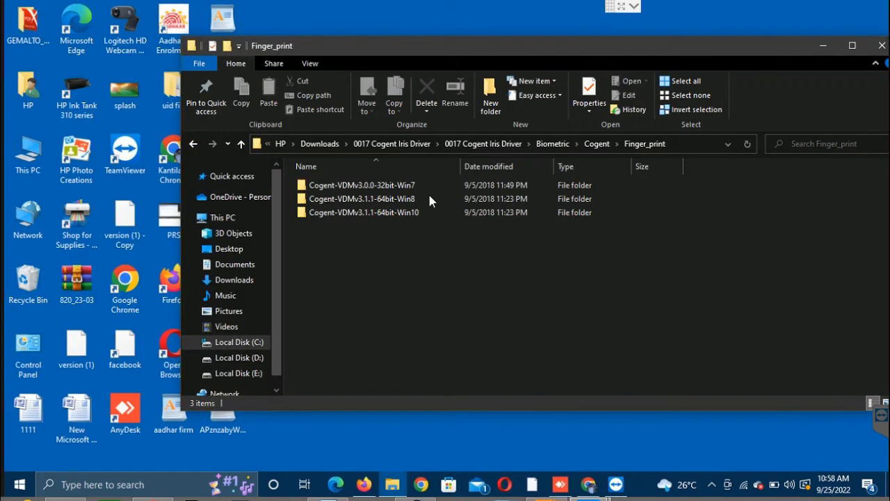
Step: Install Cogent Biometrics Vendor Device Manager v3.1.1 from the 64bit-Win10 folder for anyone using this computer, and close the folder window
double_click(400, 212)
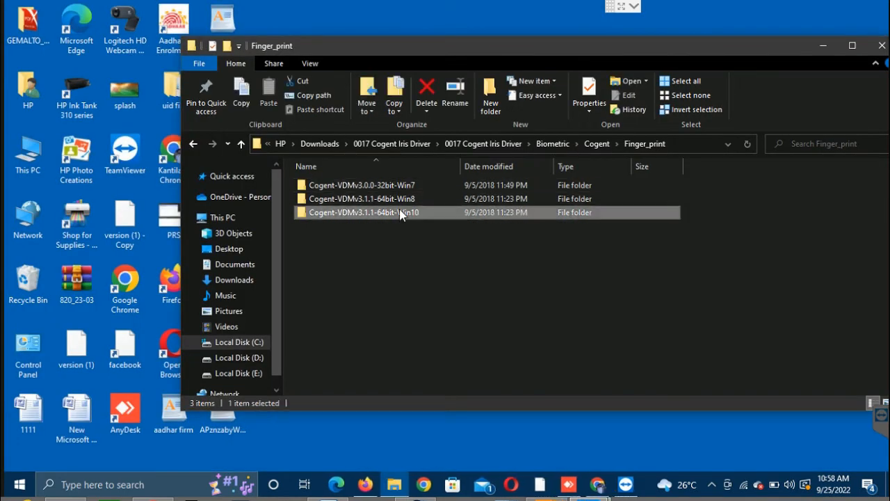
right_click(371, 185)
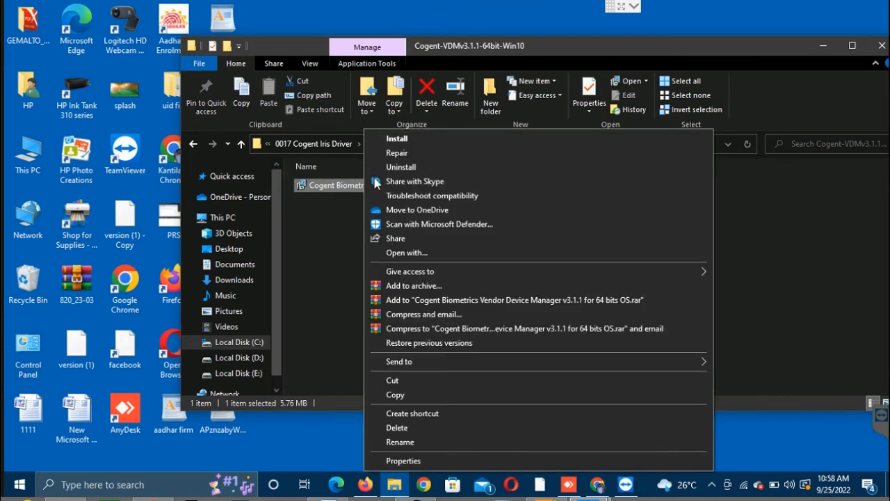
click(397, 140)
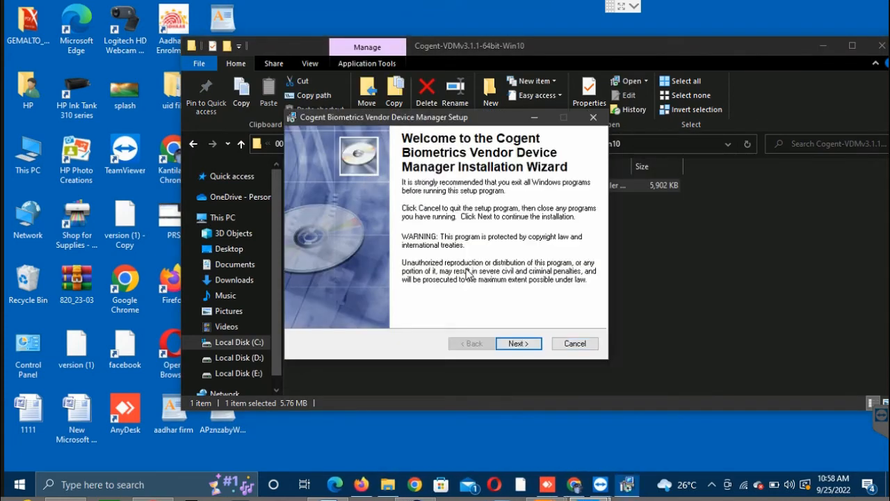
click(519, 343)
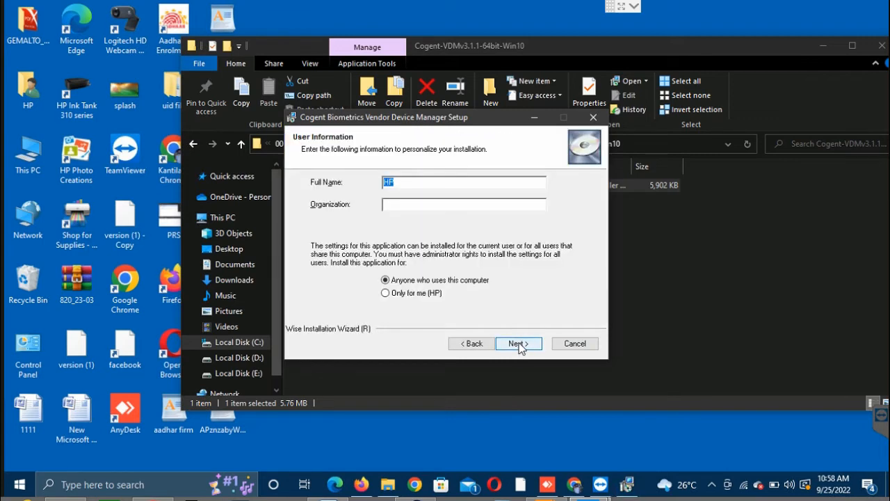
click(518, 344)
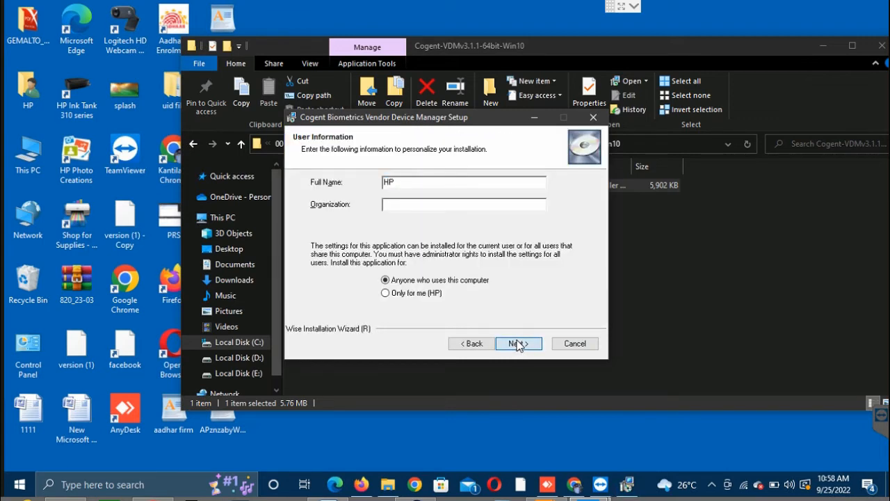
click(519, 344)
click(518, 344)
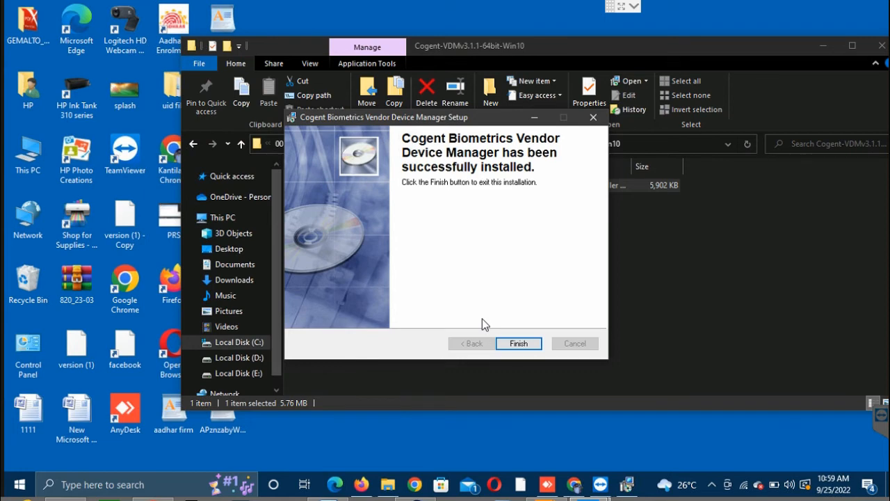
click(526, 344)
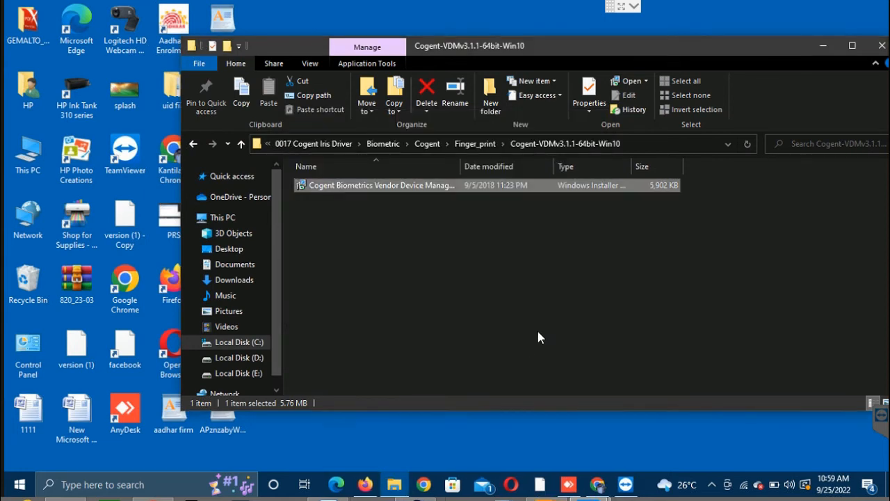
click(880, 47)
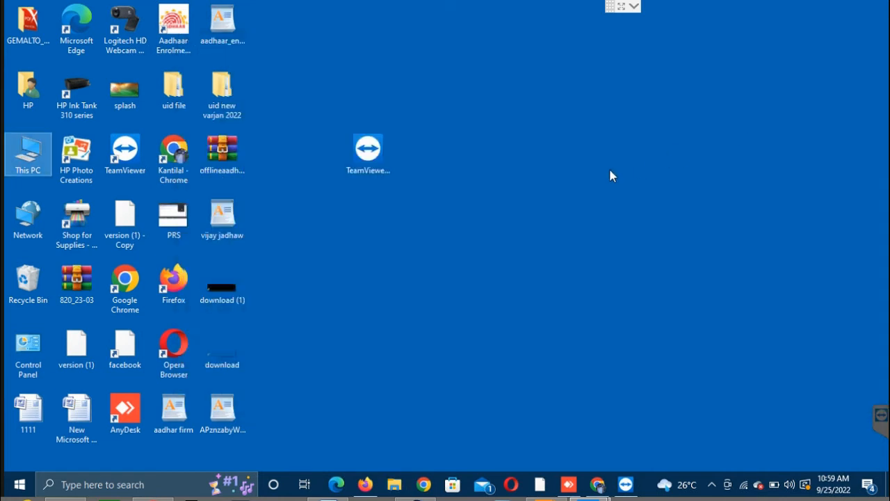
Step: Open the Windows Services console, find PrecisionRDService and try to stop it
click(89, 483)
text(se)
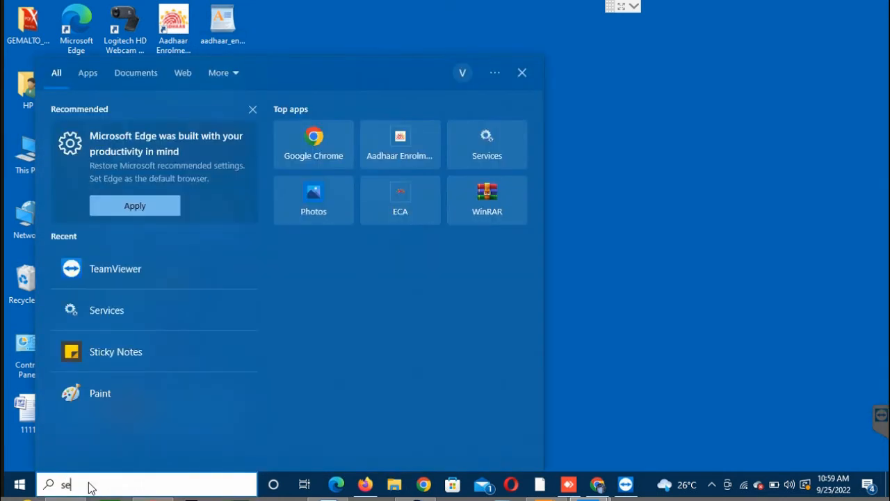
text(r)
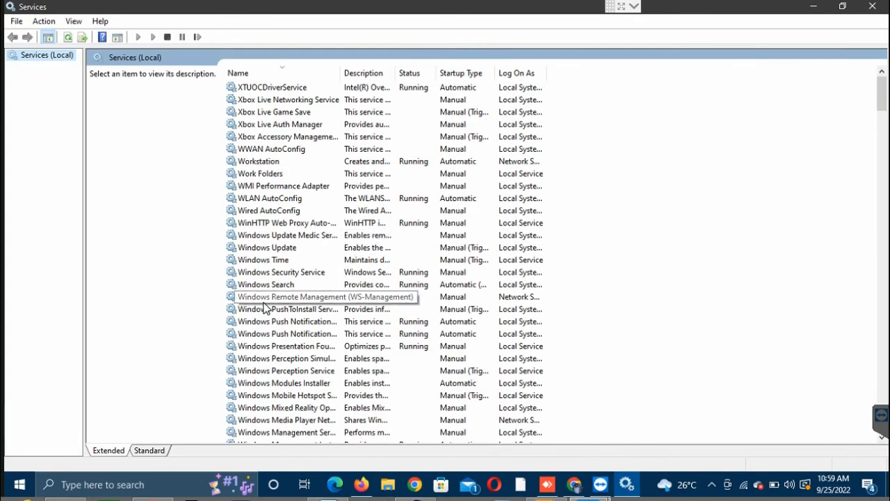
click(264, 301)
key(p)
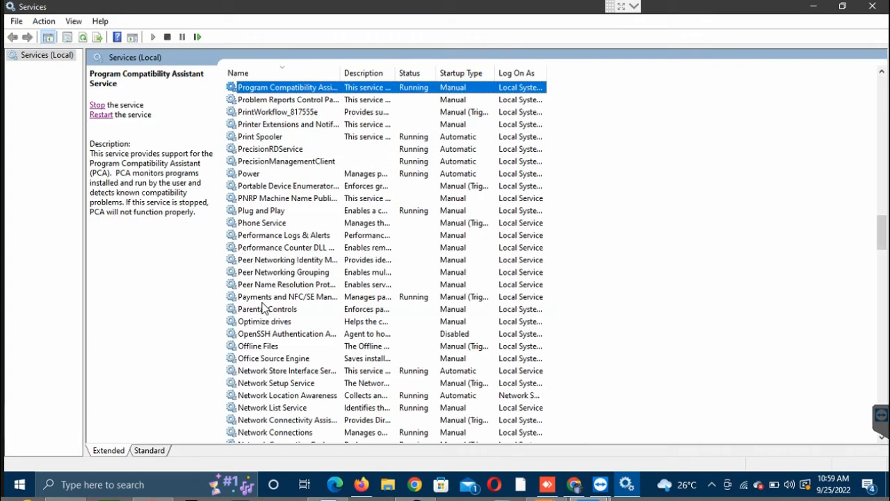
click(264, 152)
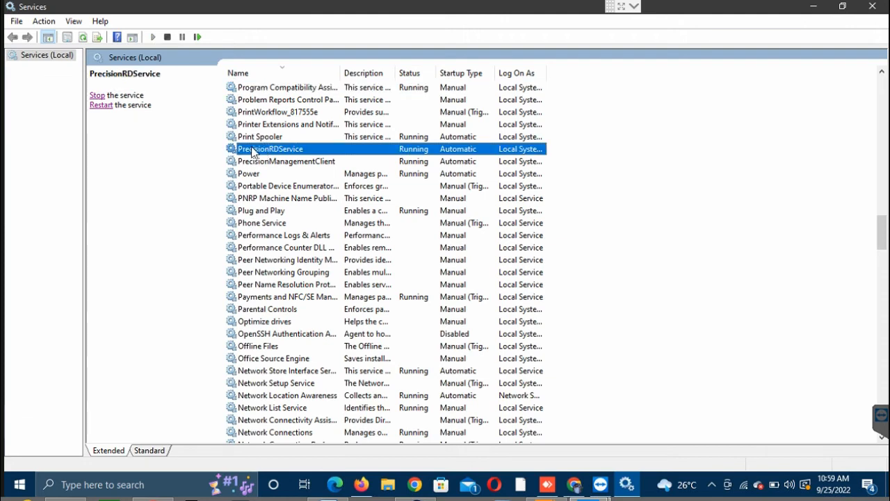
click(97, 96)
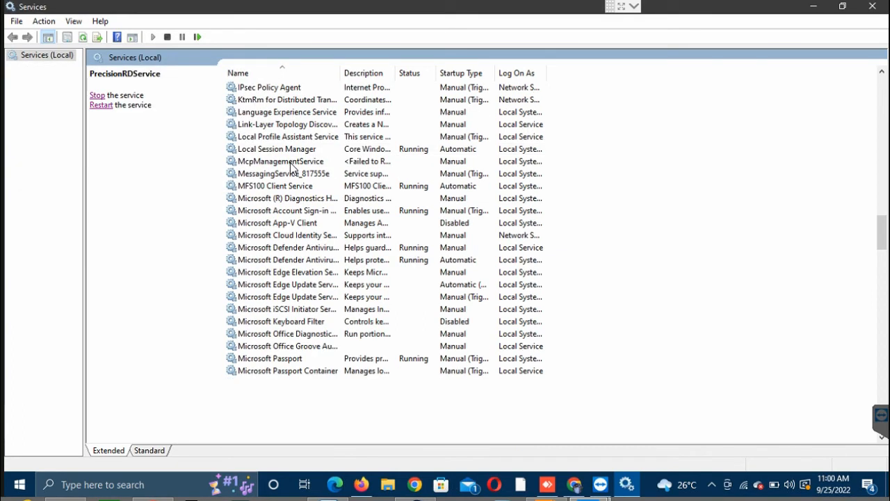
Step: Locate PrecisionManagementClient in the services list and restart that service
click(291, 162)
key(p)
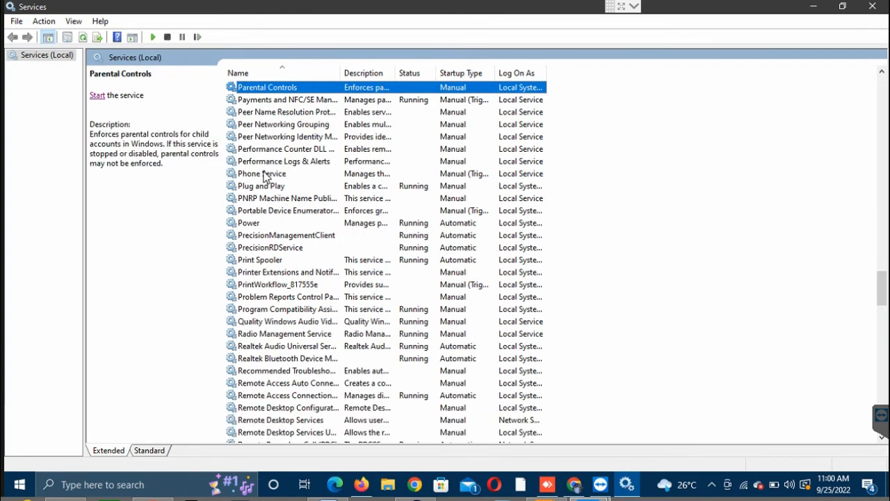
click(274, 248)
click(267, 236)
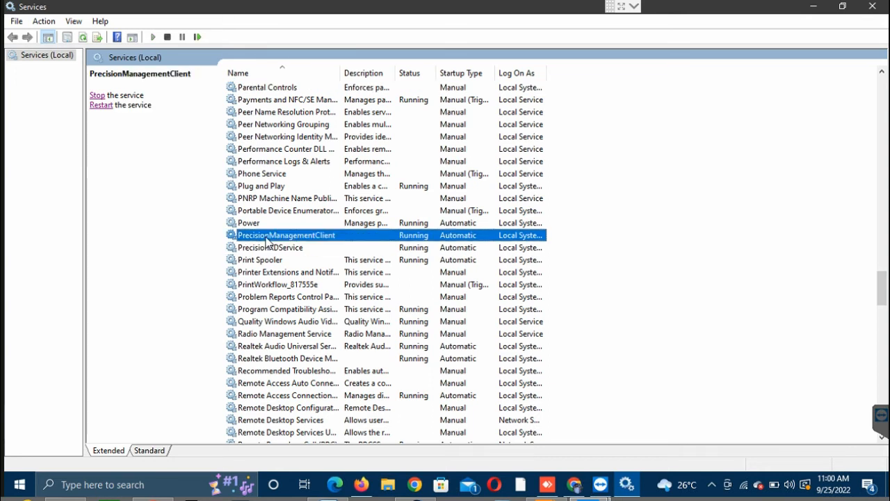
click(101, 105)
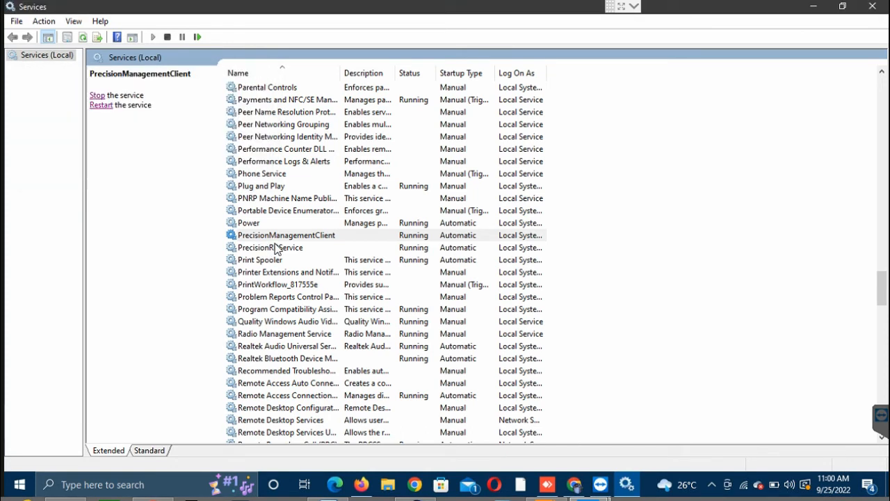
Step: Restart the PrecisionRDService service and close the Services console
click(265, 248)
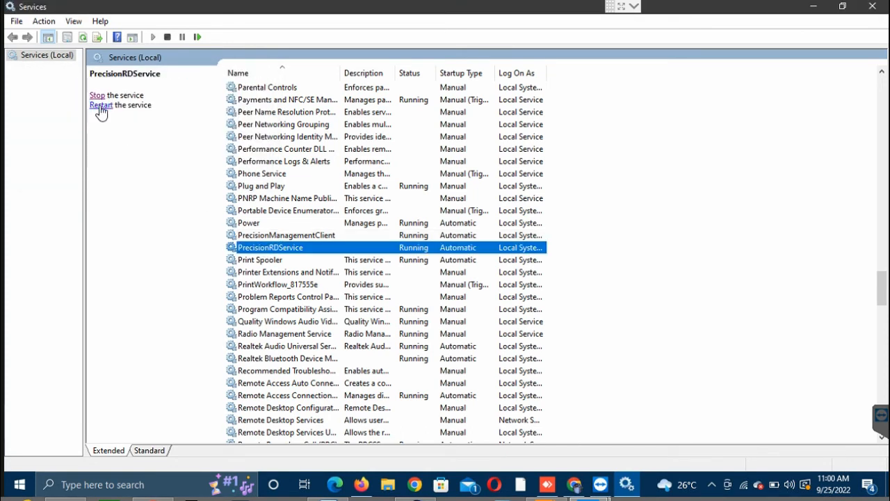
click(101, 105)
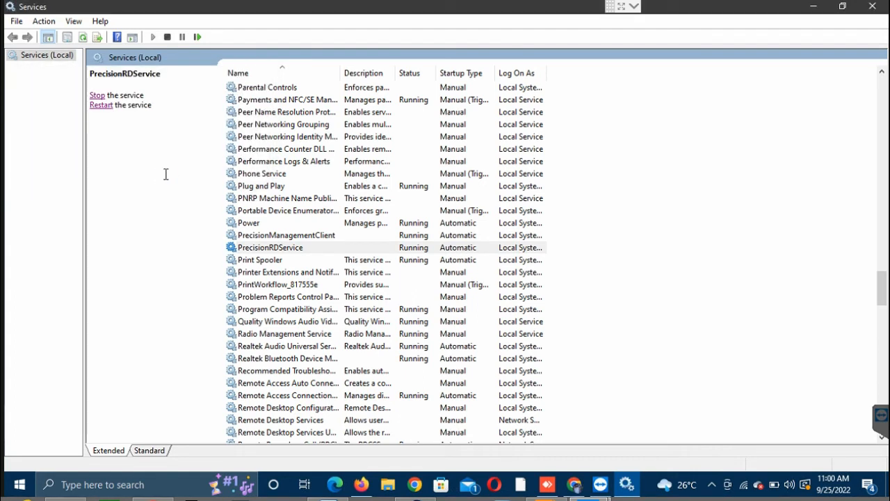
scroll(250, 206, down, 1)
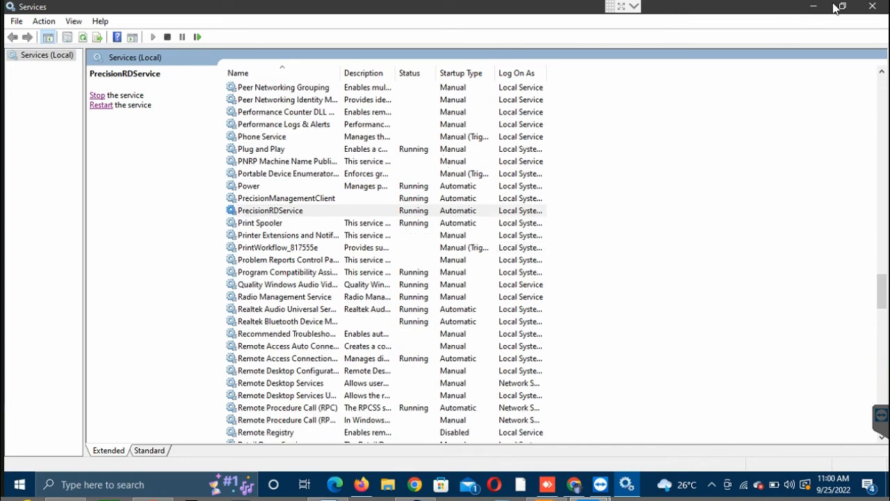
click(872, 7)
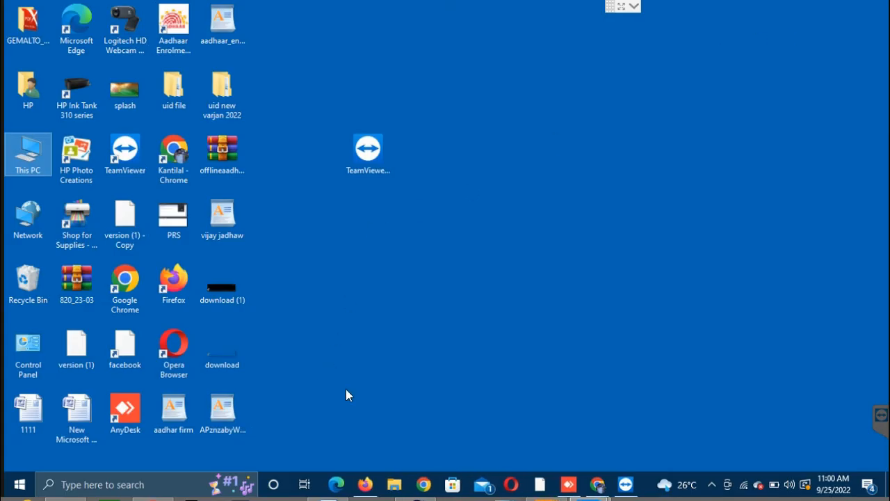
Step: Review the driver folders from 0017 Cogent Iris Driver in Downloads down to Finger_print, and close the folder window
click(393, 487)
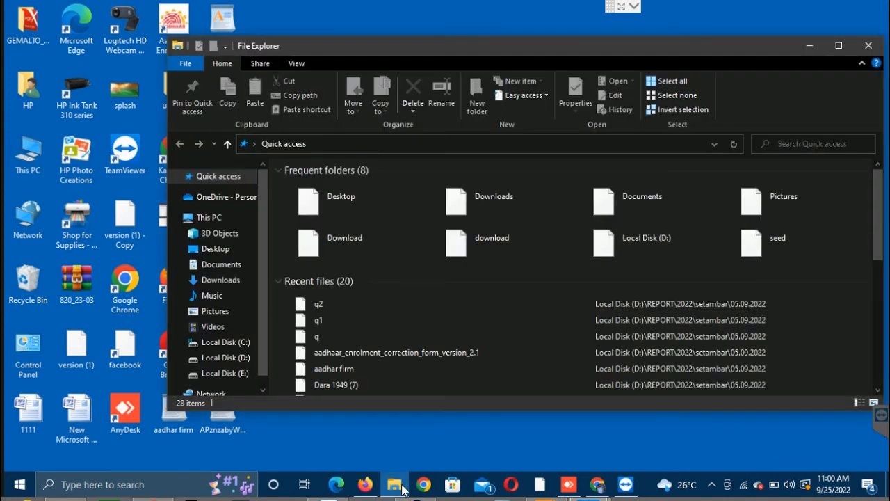
click(396, 487)
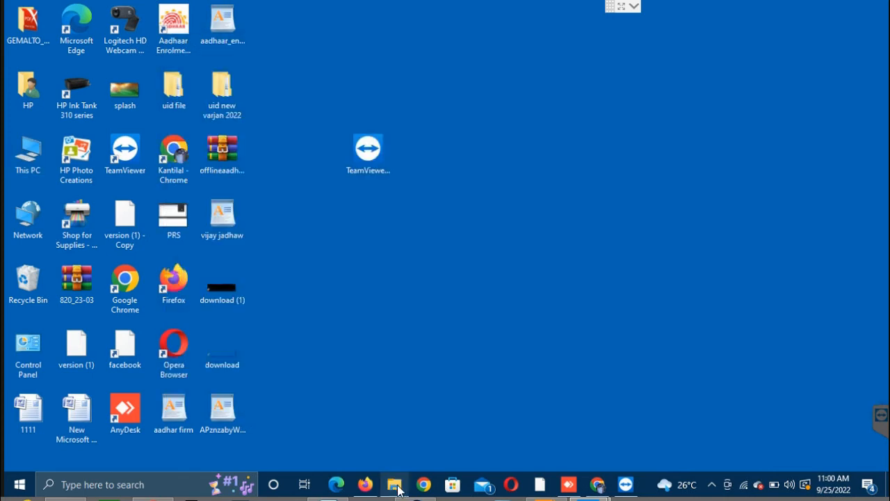
click(397, 489)
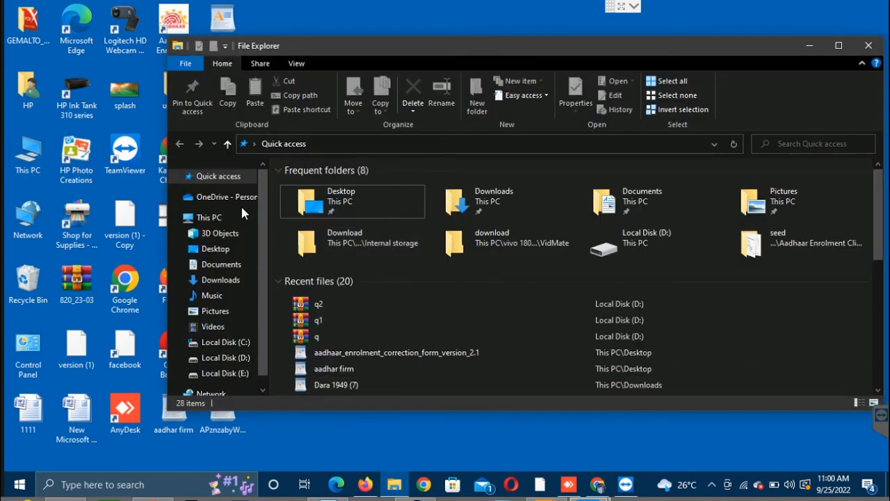
click(228, 281)
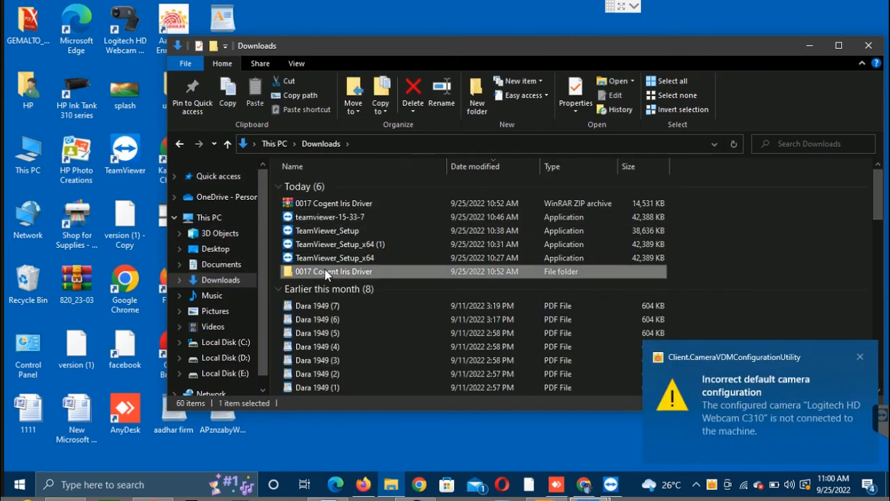
double_click(330, 271)
double_click(308, 192)
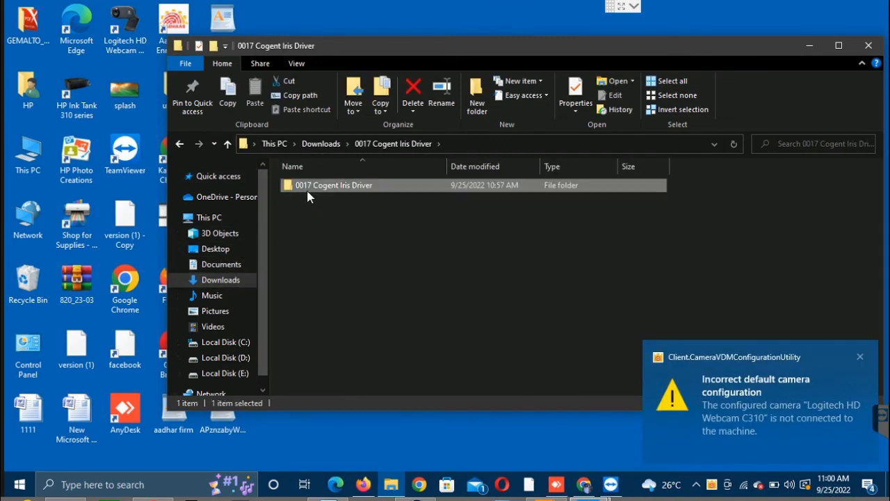
double_click(306, 189)
double_click(306, 187)
double_click(306, 186)
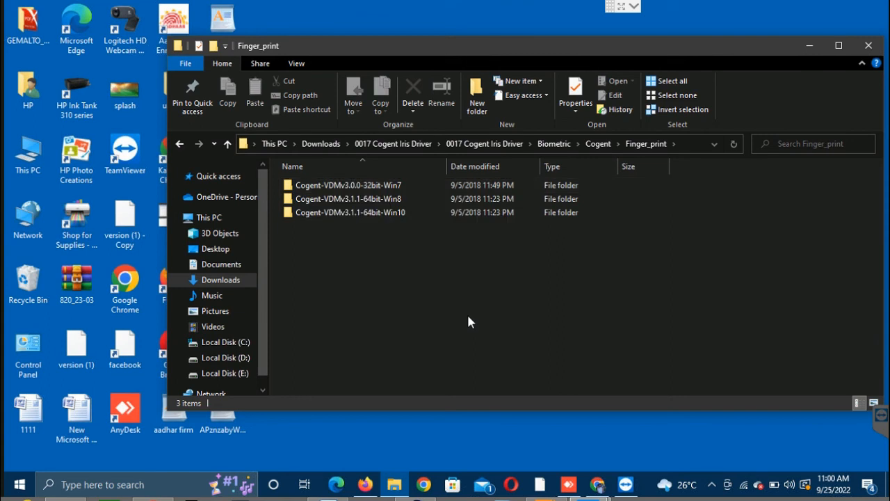
click(868, 46)
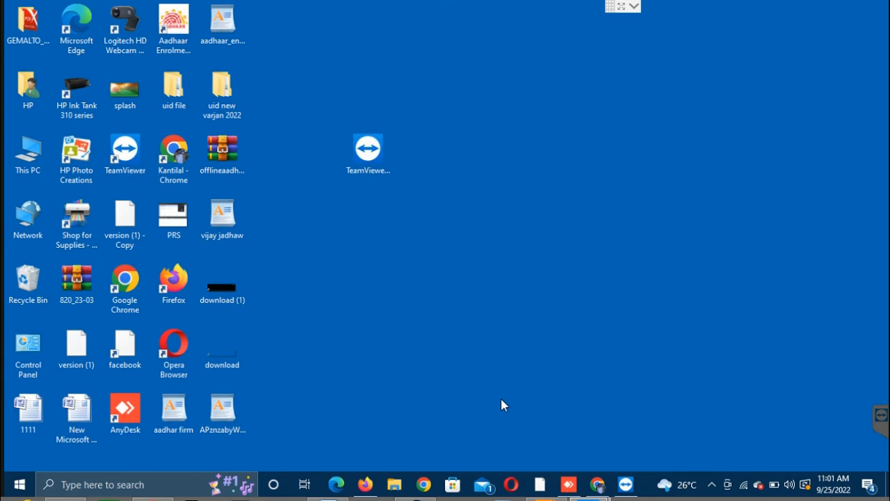
Step: Open the splash image on the desktop
double_click(123, 95)
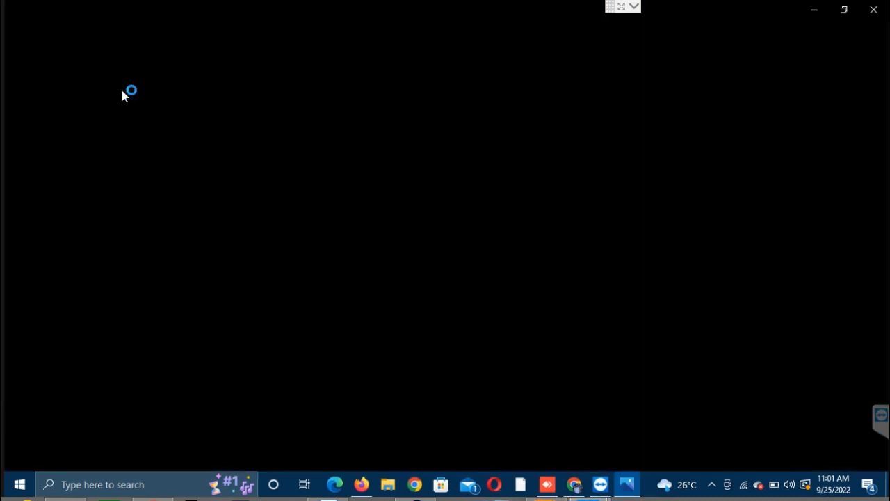